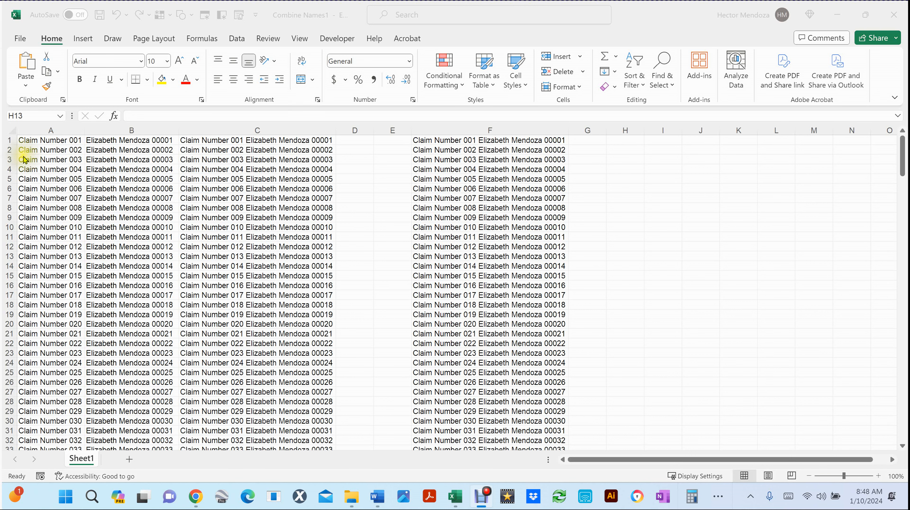
pyautogui.click(65, 158)
pyautogui.click(70, 168)
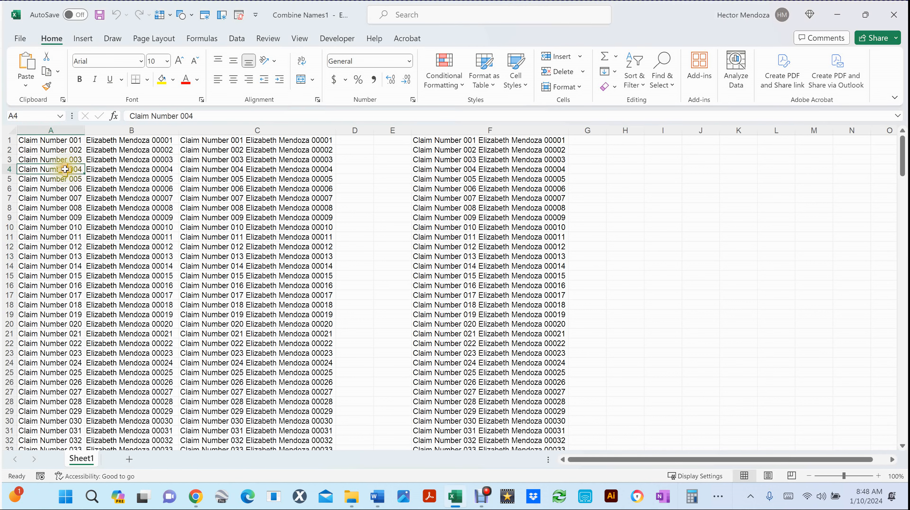
pyautogui.click(124, 168)
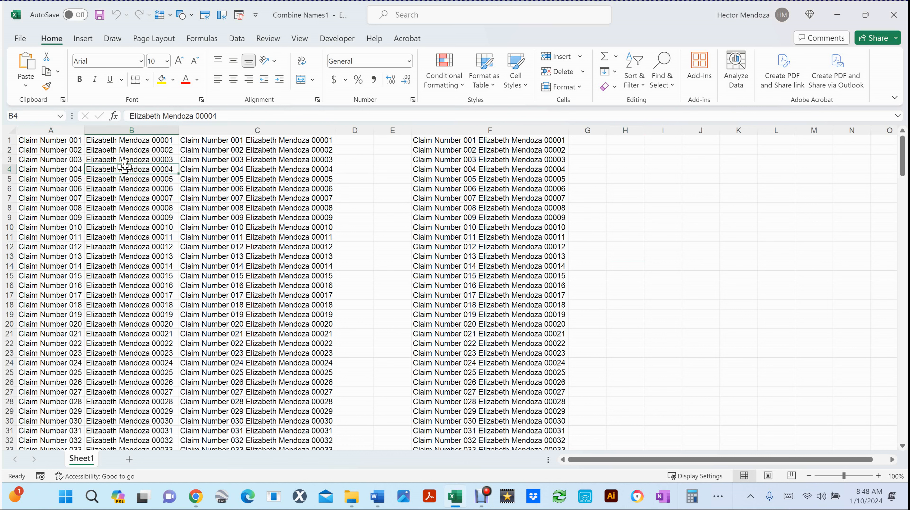
pyautogui.click(240, 177)
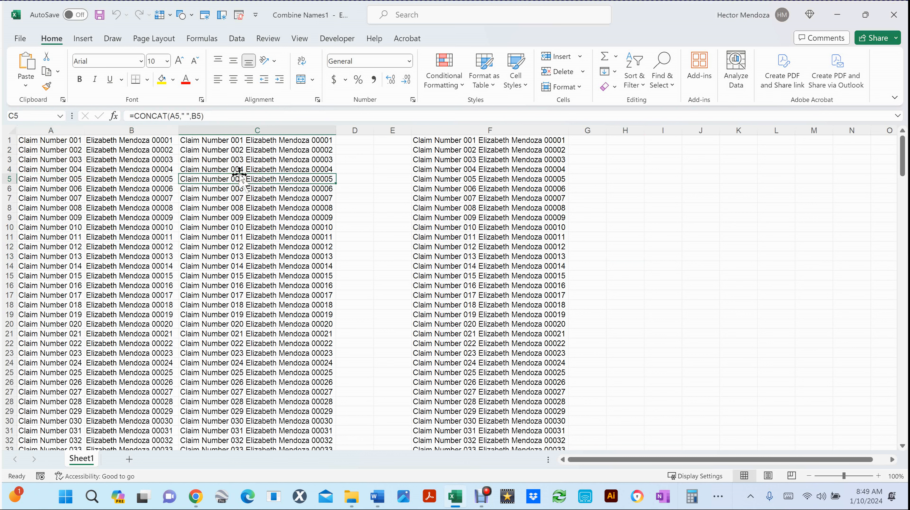
pyautogui.click(452, 130)
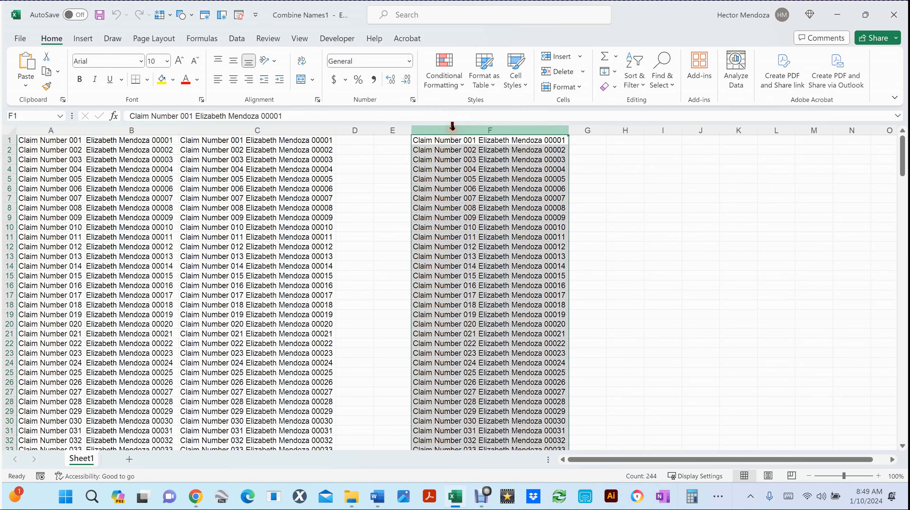
# Delete columns A through E, which hold the source claim numbers, names and CONCAT formulas
pyautogui.click(393, 129)
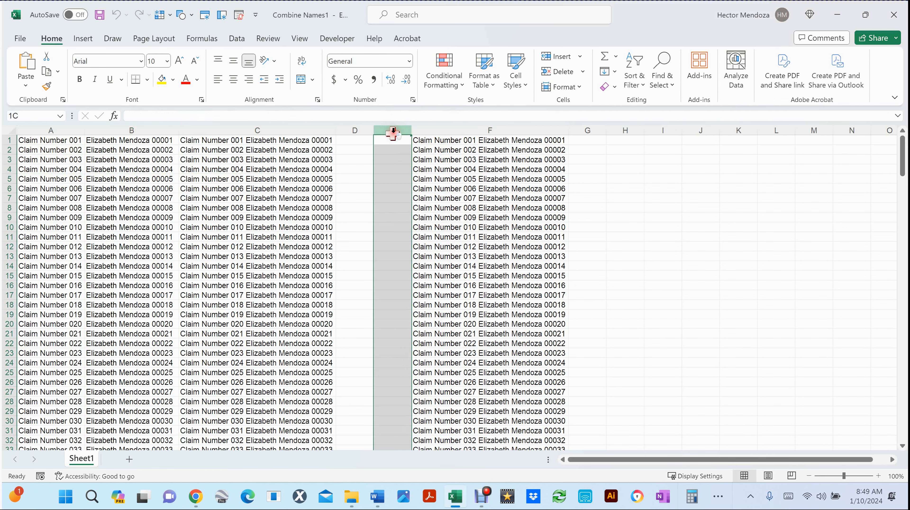
pyautogui.moveTo(393, 131); pyautogui.dragTo(51, 130)
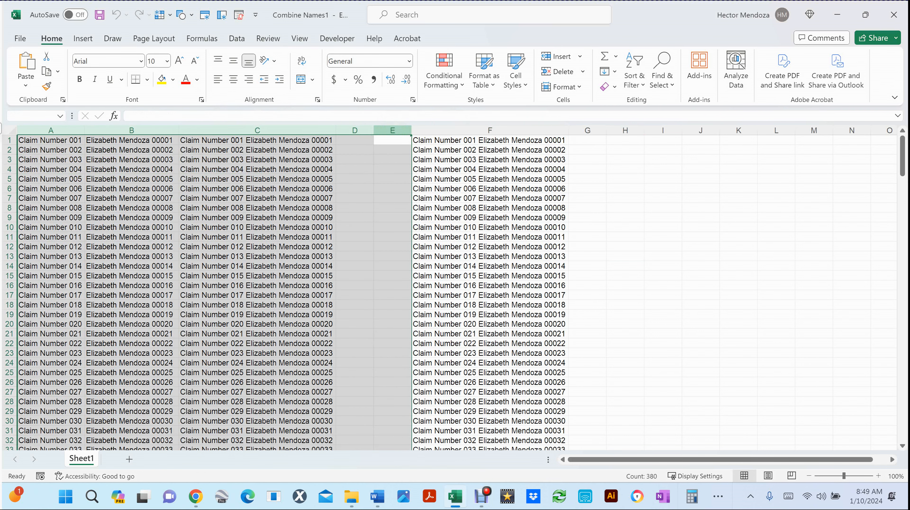
pyautogui.rightClick(205, 251)
pyautogui.click(247, 153)
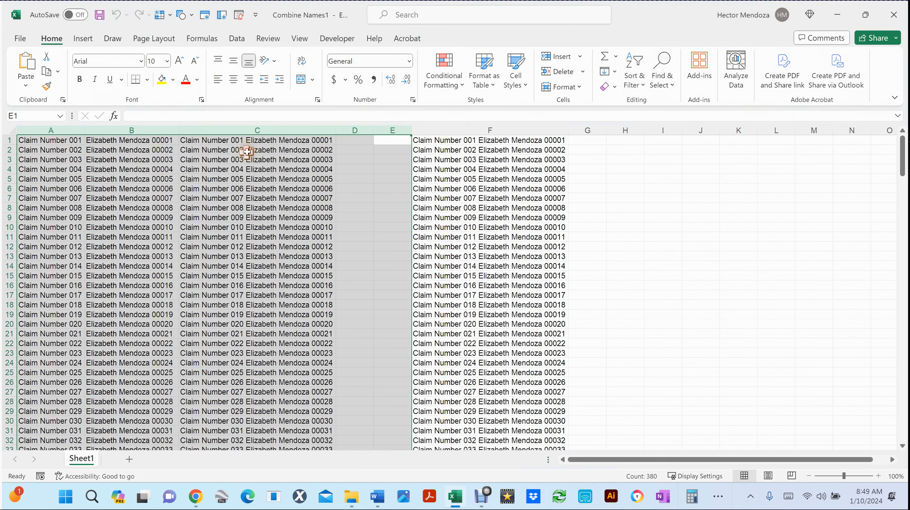
pyautogui.click(396, 227)
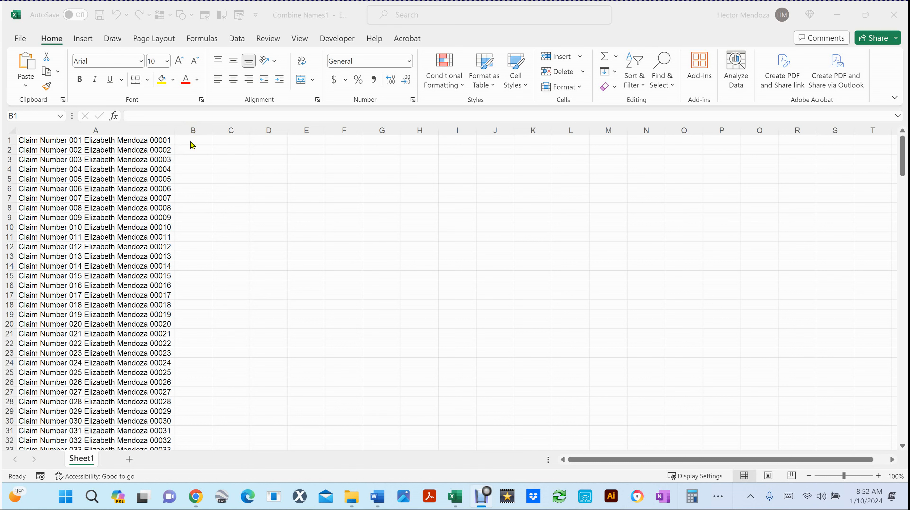
# Enter the subfolder name "Fronm Insured" in cell B1 beside the first claim
pyautogui.click(184, 137)
pyautogui.click(184, 138)
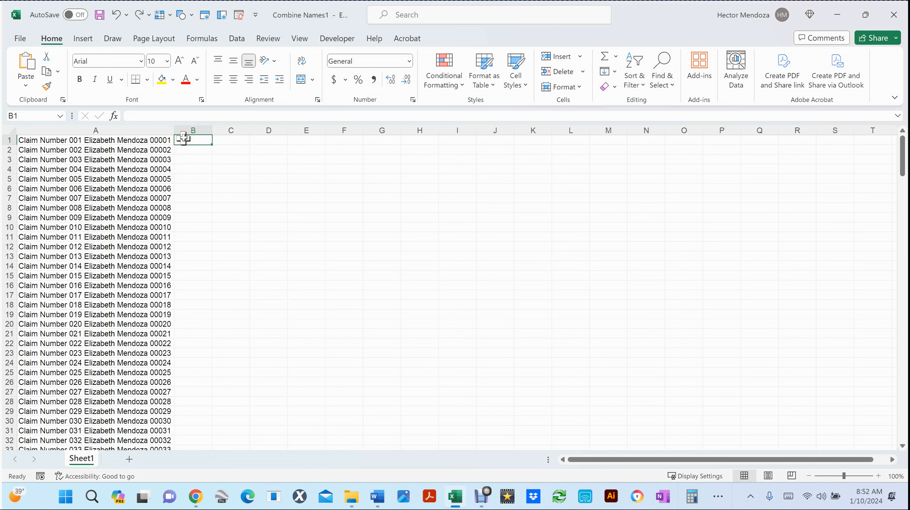
pyautogui.write('Fronm')
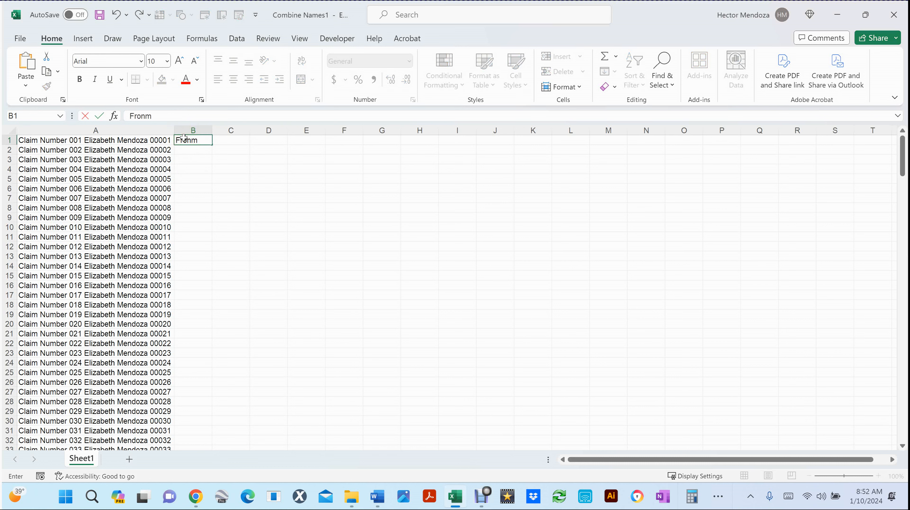
pyautogui.write(' Insurd')
pyautogui.press('BackSpace')
pyautogui.write('ed')
pyautogui.press('Tab')
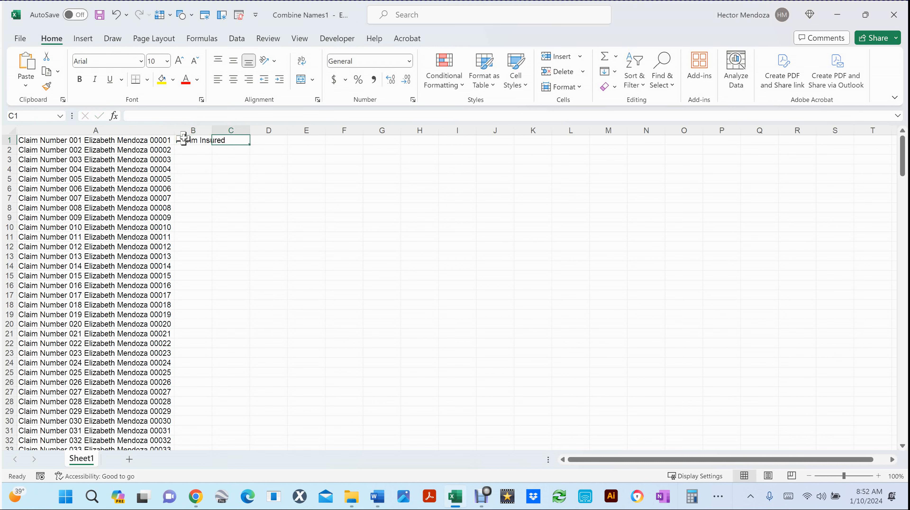
# Enter the subfolder names Uploads, Drone Photos and Photos in cells C1 through E1, and autofit all column widths
pyautogui.write('Uploads')
pyautogui.press('Tab')
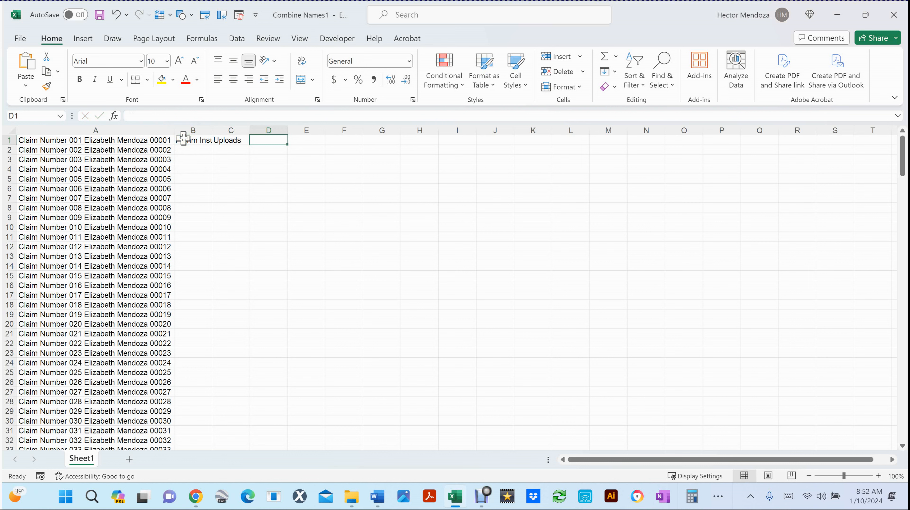
pyautogui.write('Drone Photos')
pyautogui.press('Tab')
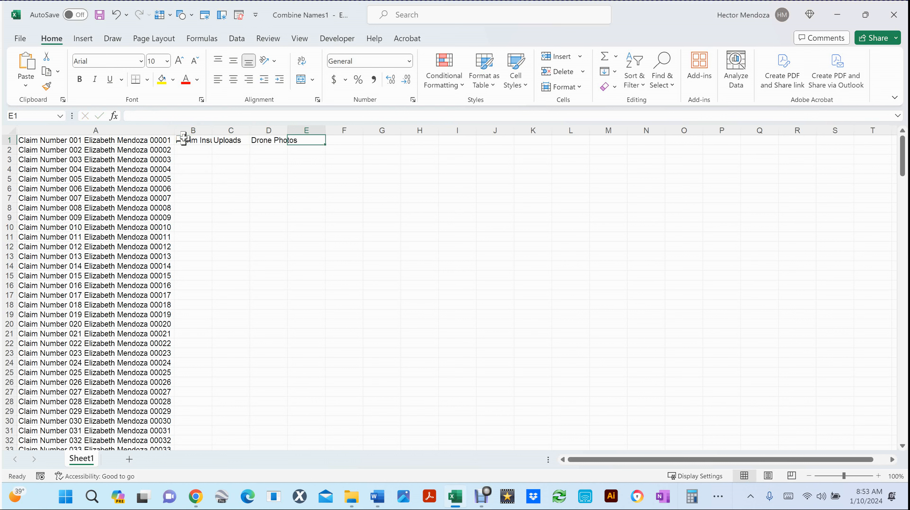
pyautogui.write('Photos')
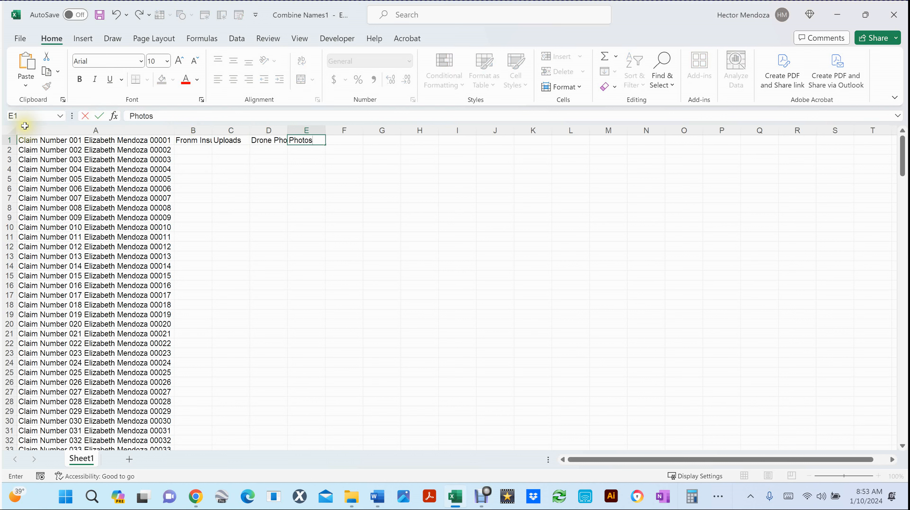
pyautogui.click(11, 130)
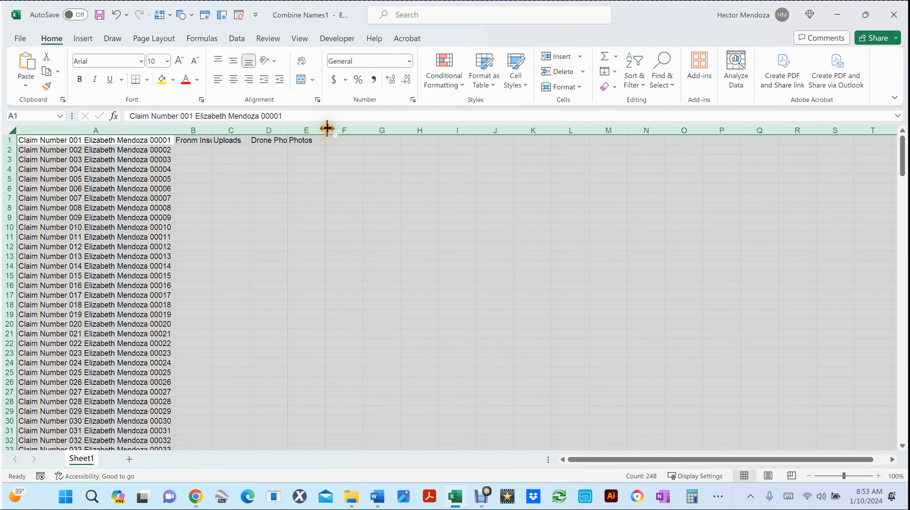
pyautogui.doubleClick(327, 130)
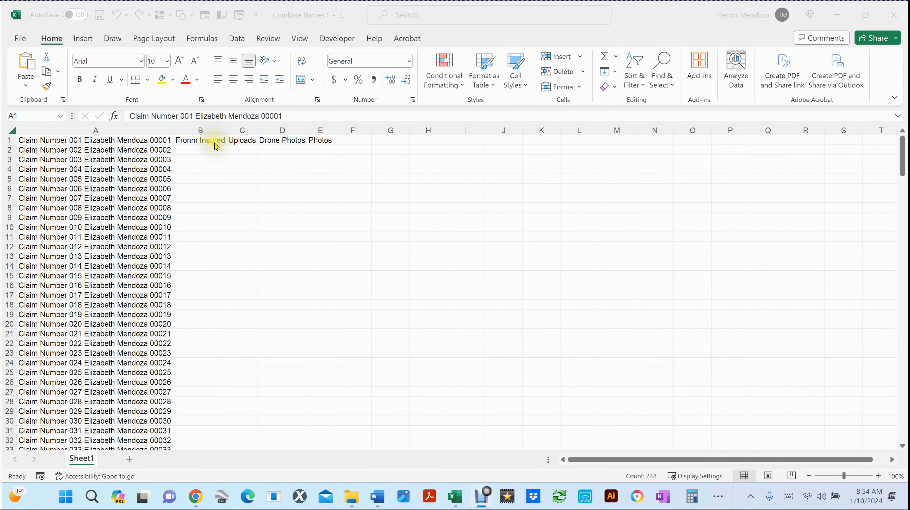
# Fill the four subfolder names in B1:E1 down to row 68, alongside the last claim
pyautogui.click(198, 139)
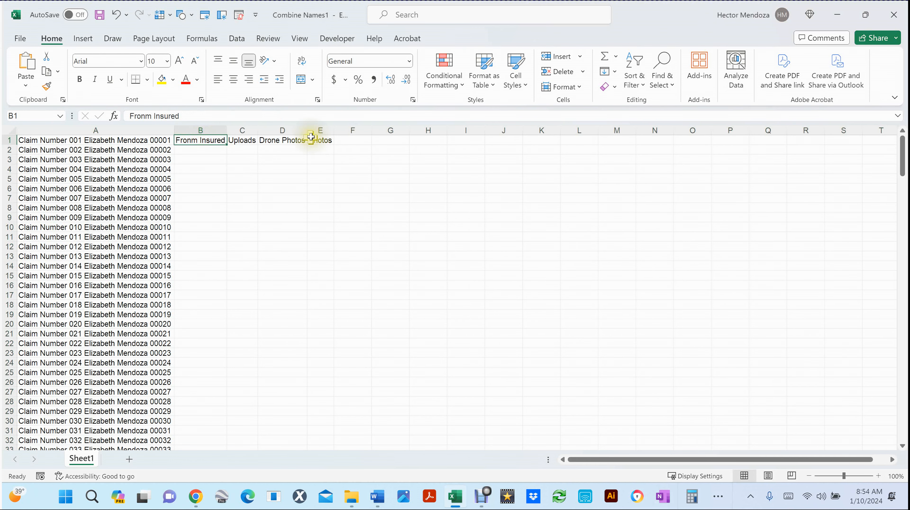
pyautogui.keyDown('shift'); pyautogui.click(323, 138); pyautogui.keyUp('shift')
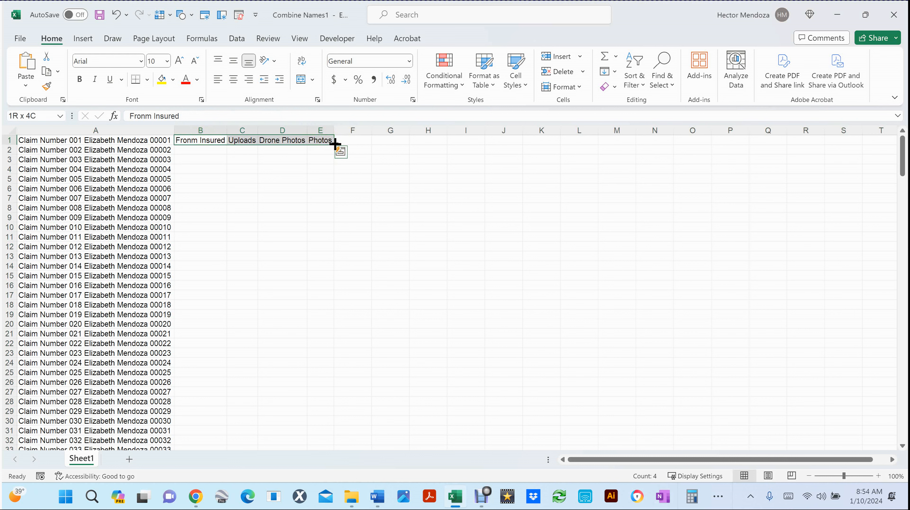
pyautogui.moveTo(334, 143); pyautogui.dragTo(322, 243)
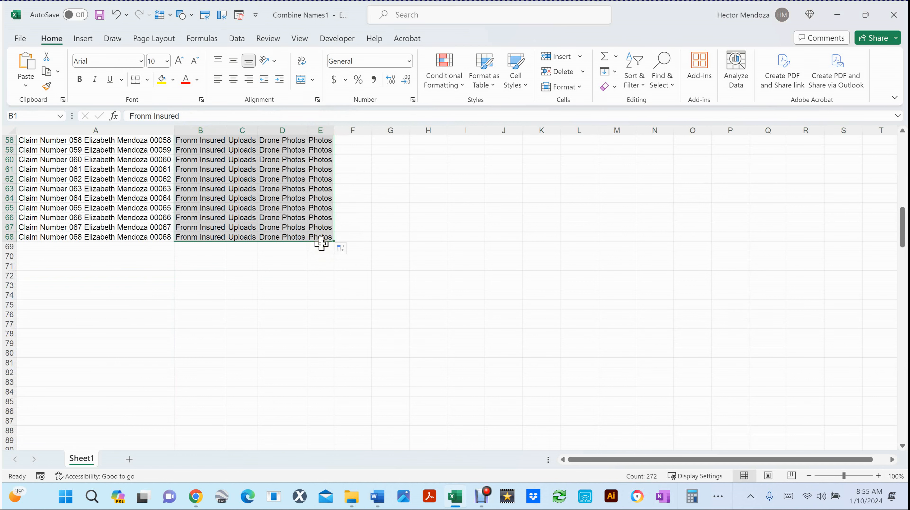
pyautogui.scroll(19, 321, 244)
pyautogui.hotkey('ctrl', 'Home')
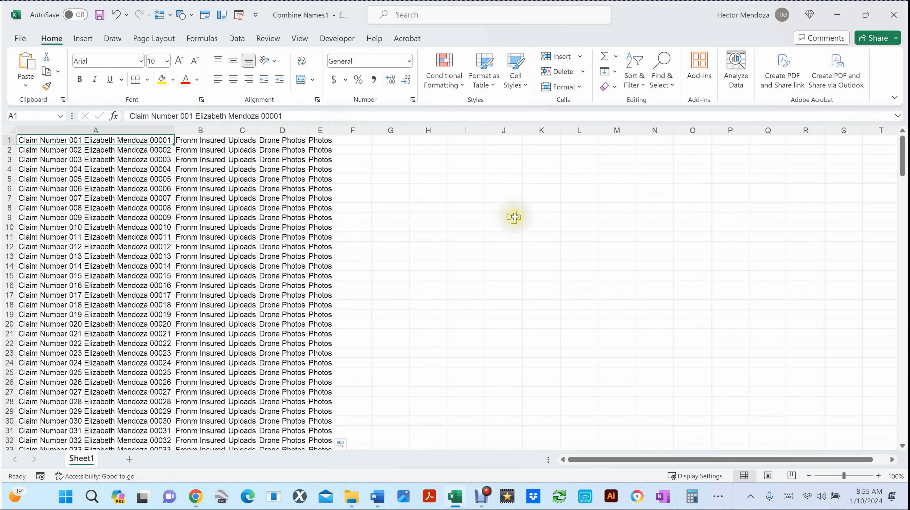
pyautogui.click(506, 216)
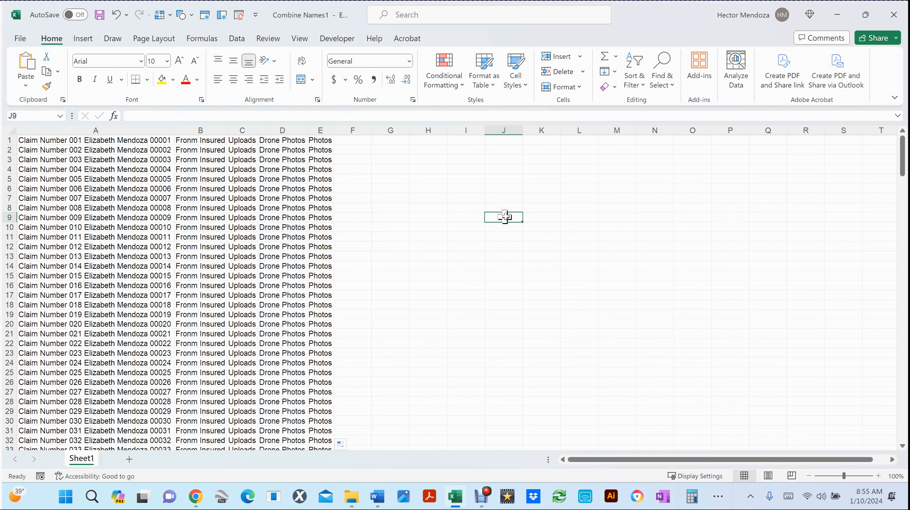
# Start saving the workbook with the full save options and choose the Test claims folder on the Desktop as its location
pyautogui.hotkey('ctrl', 's')
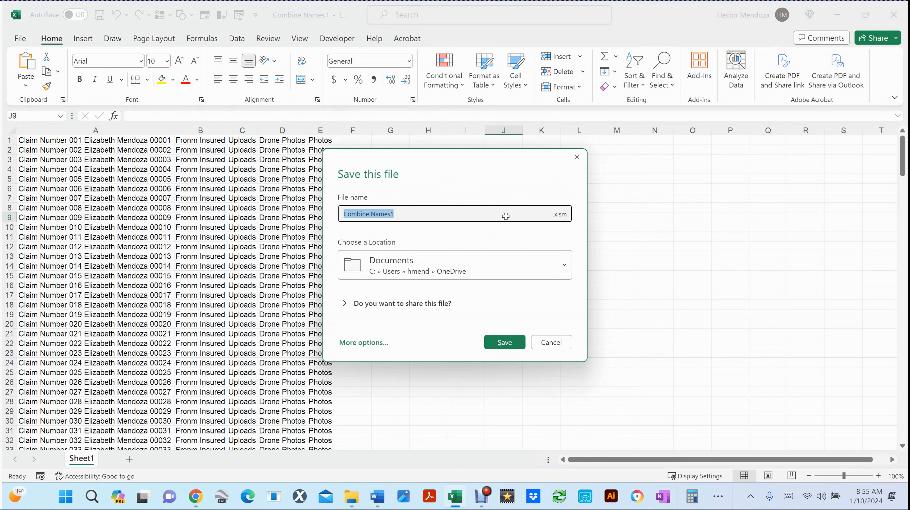
pyautogui.click(507, 214)
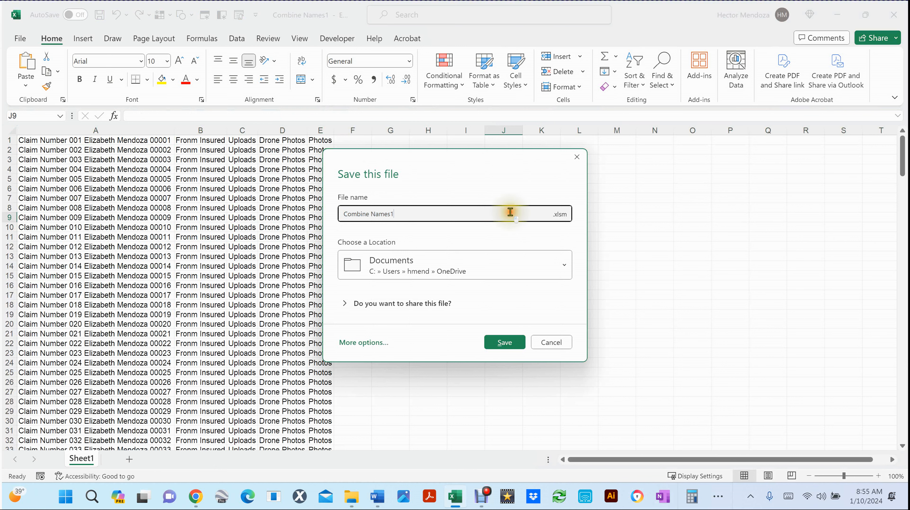
pyautogui.click(368, 346)
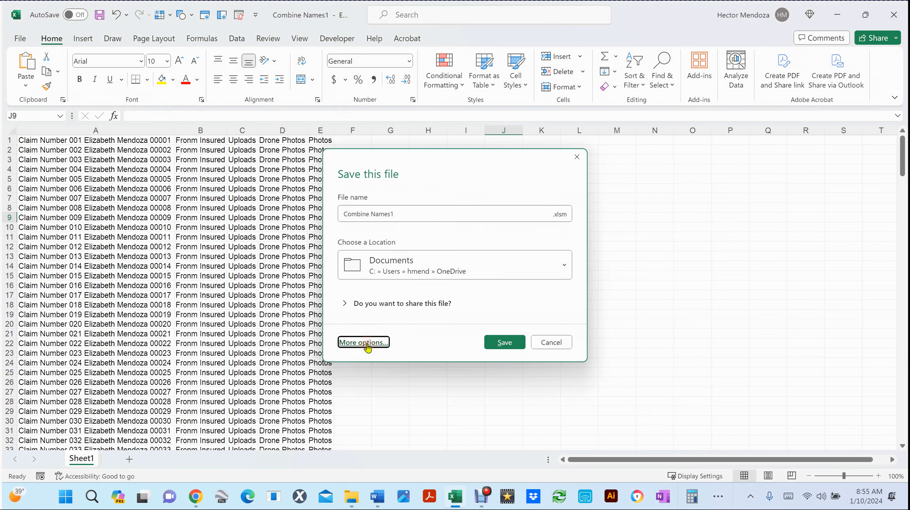
pyautogui.click(162, 240)
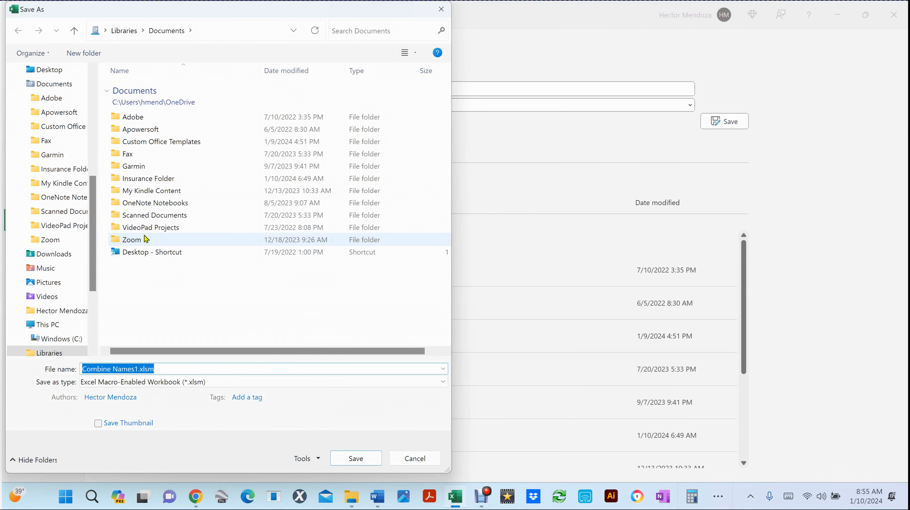
pyautogui.moveTo(91, 203); pyautogui.dragTo(91, 75)
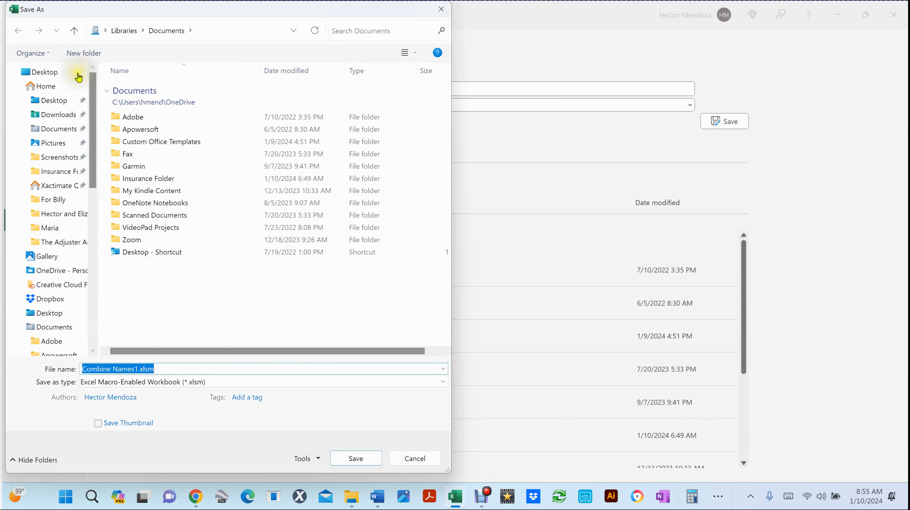
pyautogui.click(58, 101)
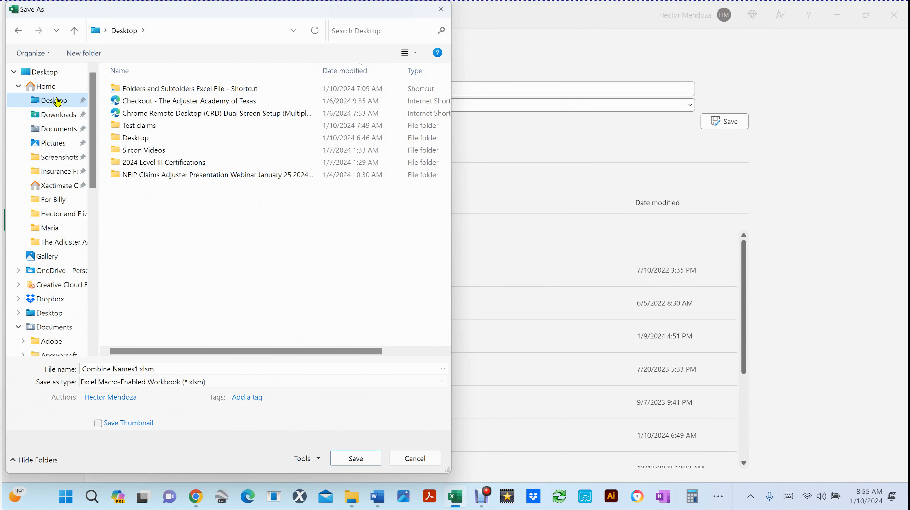
pyautogui.doubleClick(141, 126)
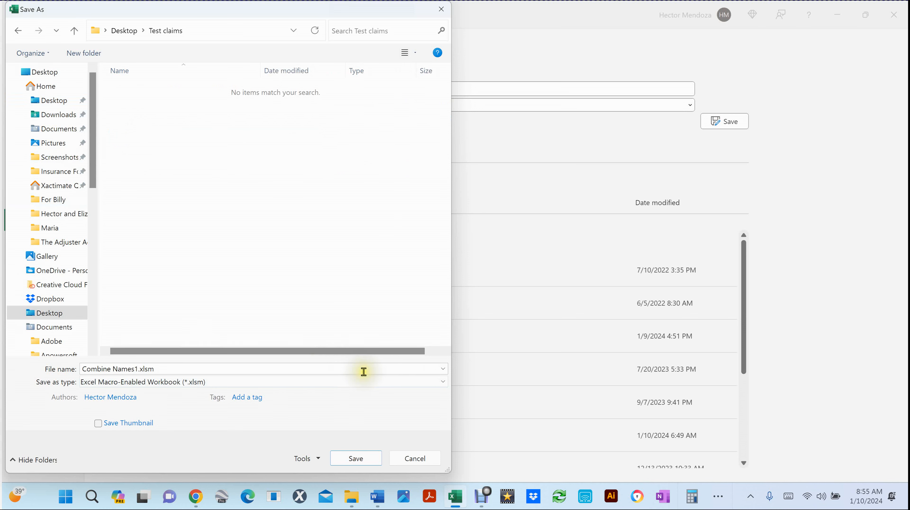
# Save the file as Combine Names1.xlsm with the Excel Macro-Enabled Workbook (*.xlsm) file type
pyautogui.click(443, 368)
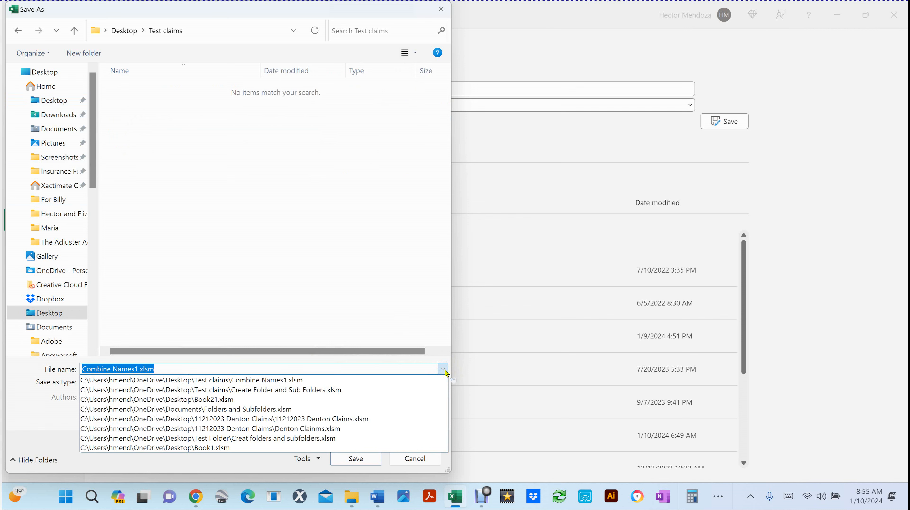
pyautogui.click(38, 403)
pyautogui.click(290, 382)
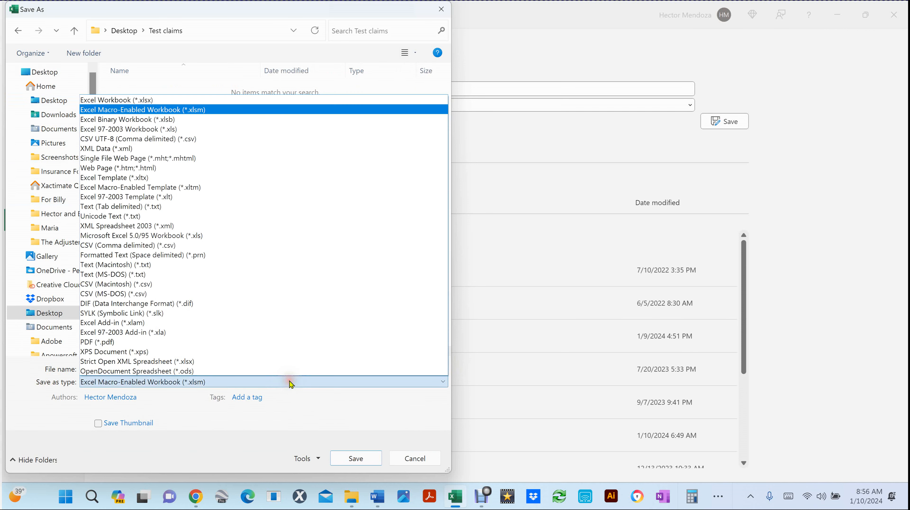
pyautogui.click(200, 111)
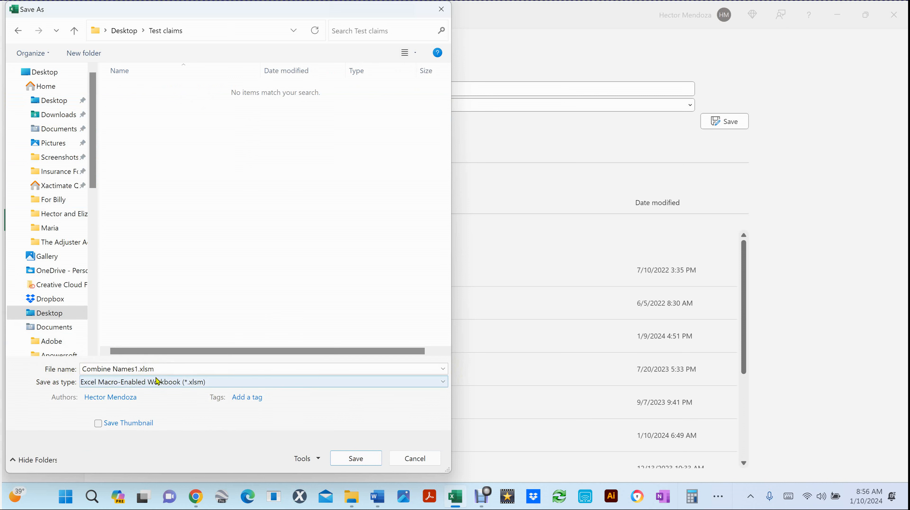
pyautogui.click(357, 462)
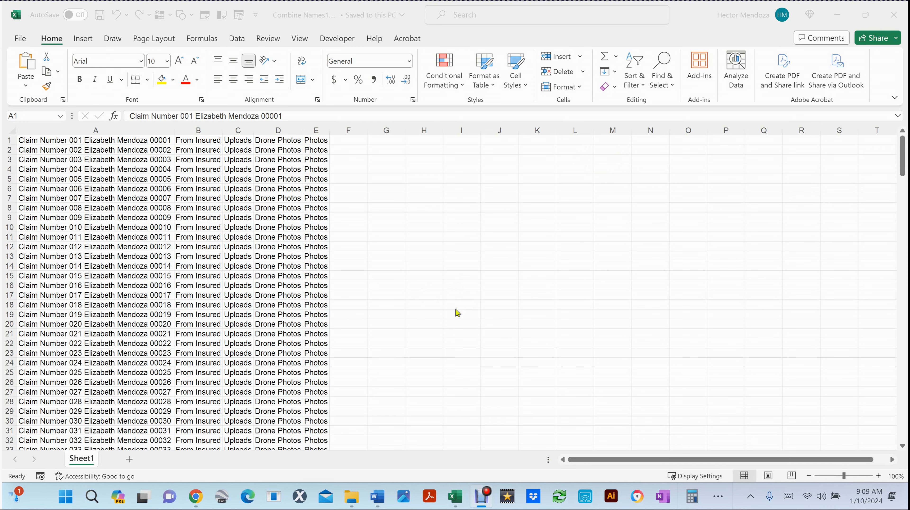
# Switch to File Explorer to check for Combine Names1.xlsm in the Test claims folder, and return to the Excel workbook
pyautogui.click(351, 500)
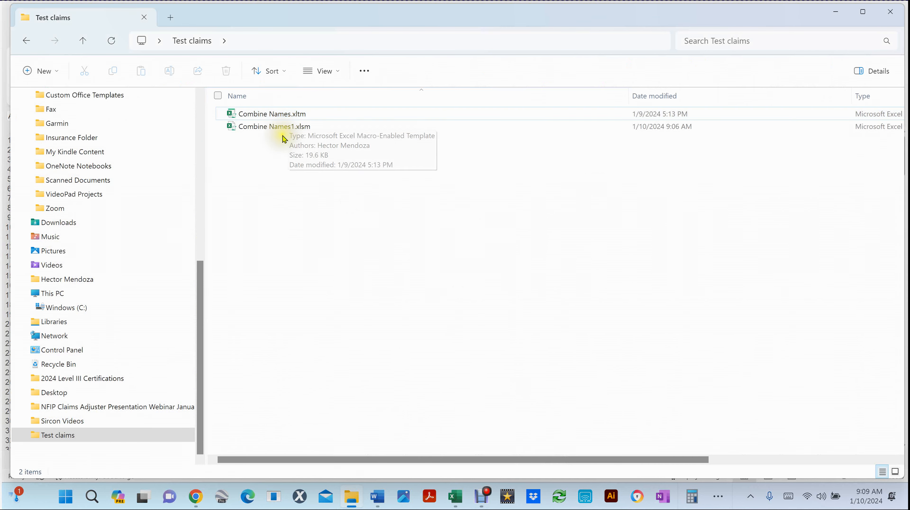
pyautogui.click(279, 126)
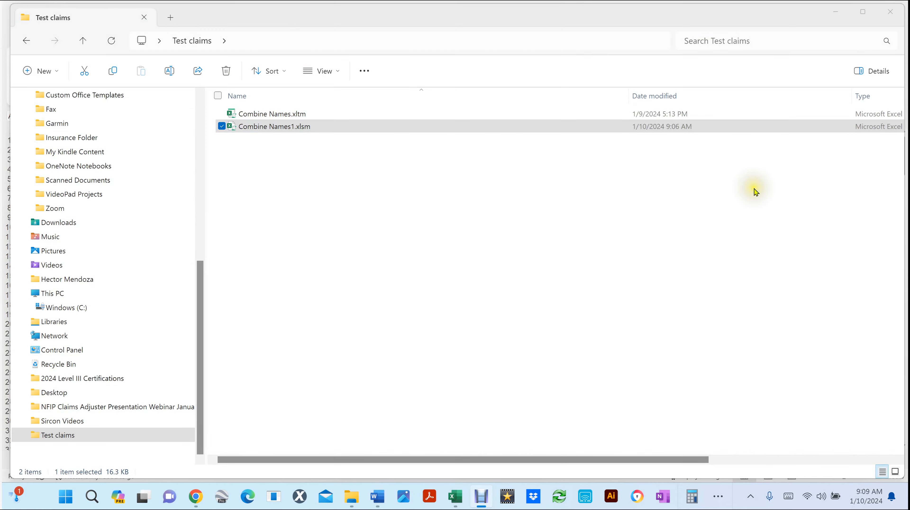
pyautogui.click(456, 500)
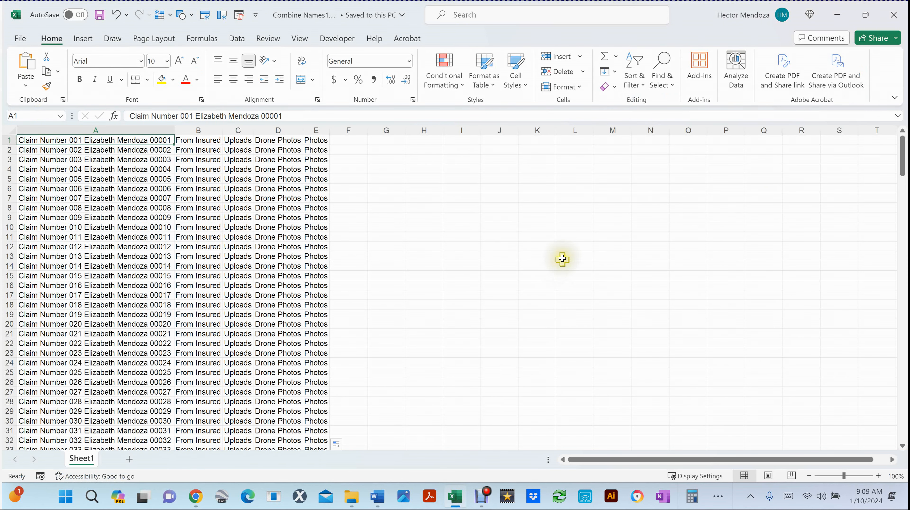
# Open the Visual Basic editor and insert a new code module into the Combine Names1.xlsm project
pyautogui.click(340, 40)
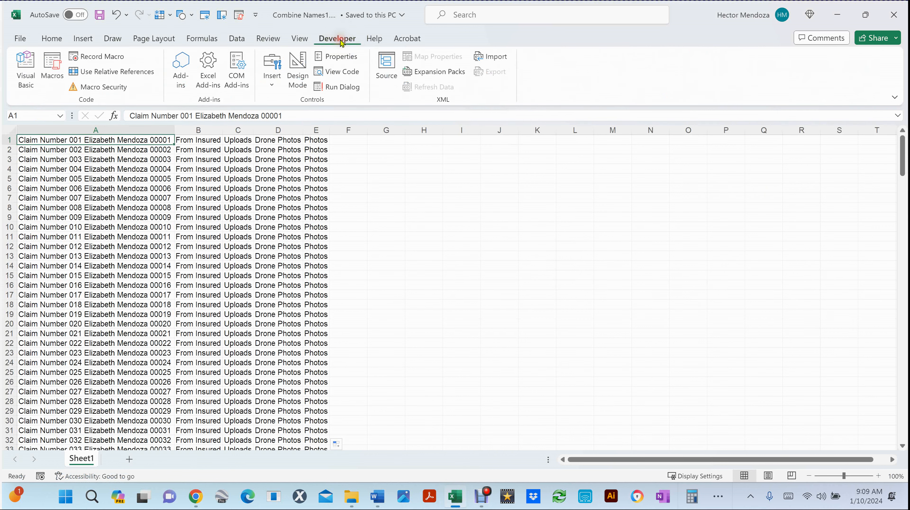
pyautogui.click(26, 63)
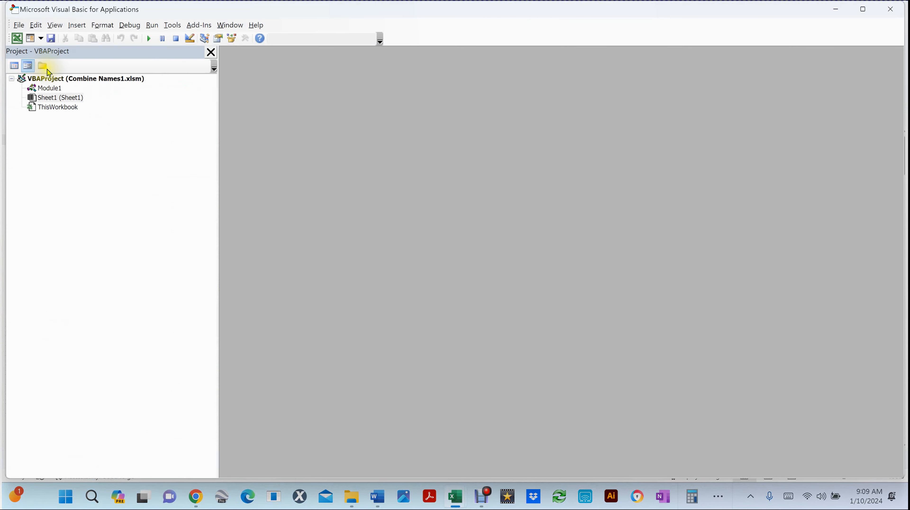
pyautogui.click(76, 25)
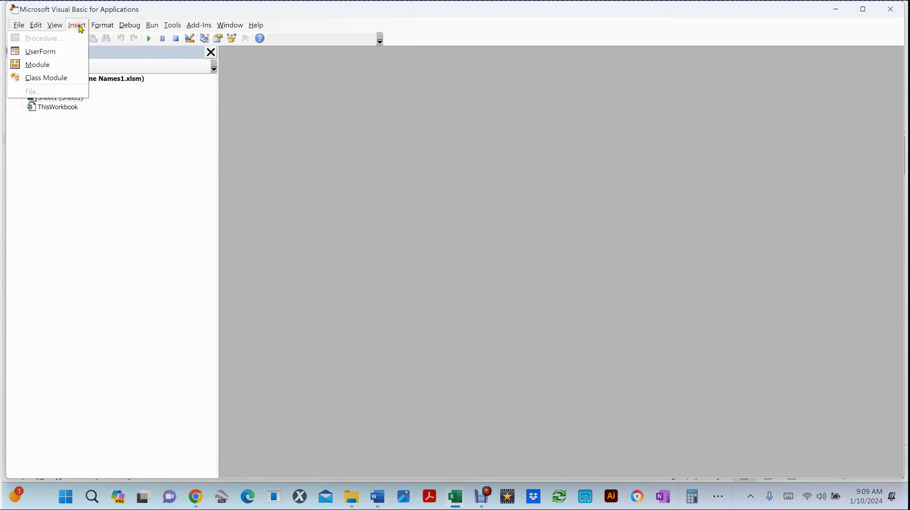
pyautogui.click(49, 65)
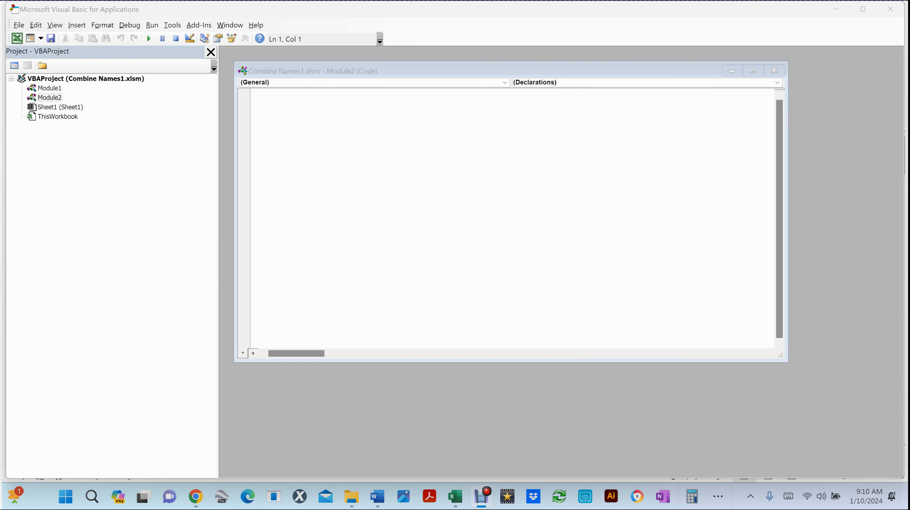
# Paste the copied CreateFolders macro code into the new module, save the project and close the code editor
pyautogui.click(451, 149)
pyautogui.click(551, 195)
pyautogui.click(271, 103)
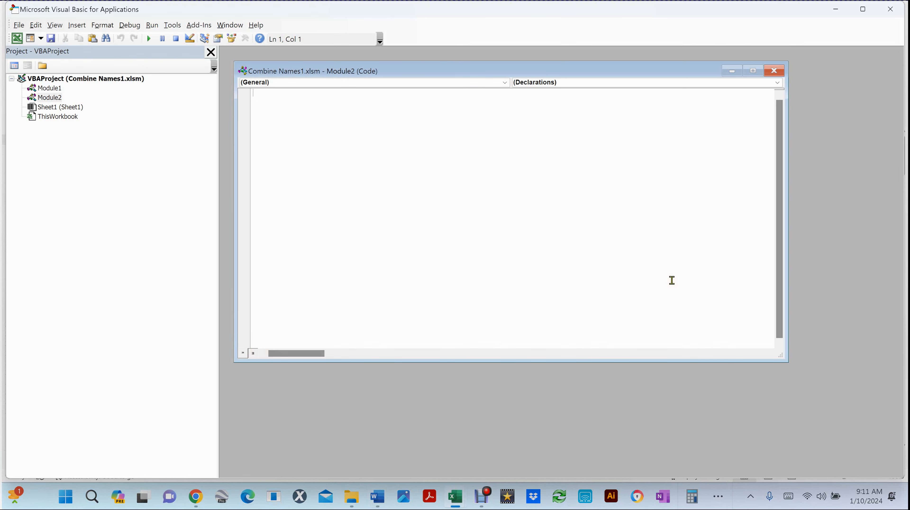
pyautogui.hotkey('ctrl', 'v')
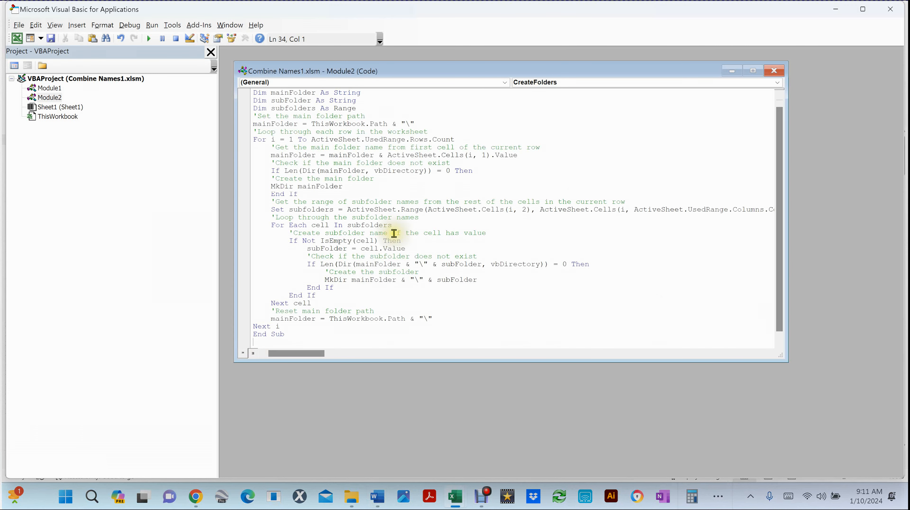
pyautogui.click(51, 39)
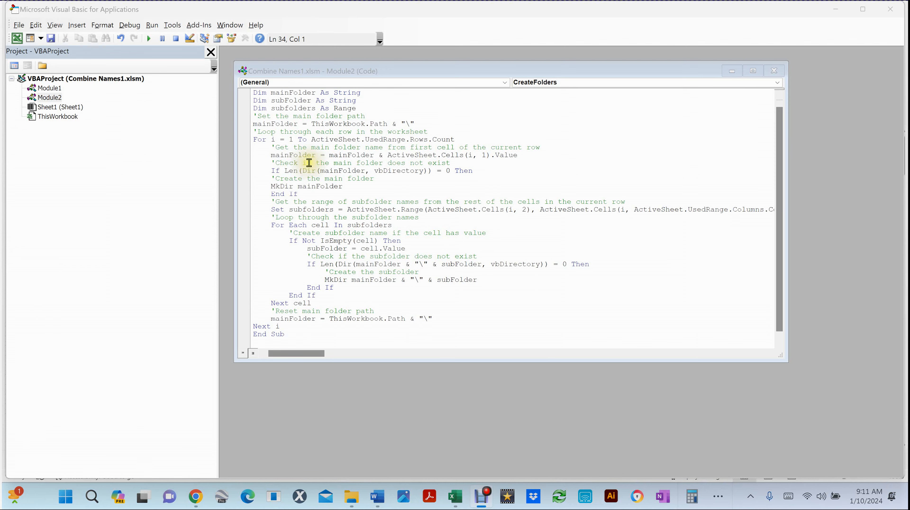
pyautogui.click(893, 12)
pyautogui.click(893, 12)
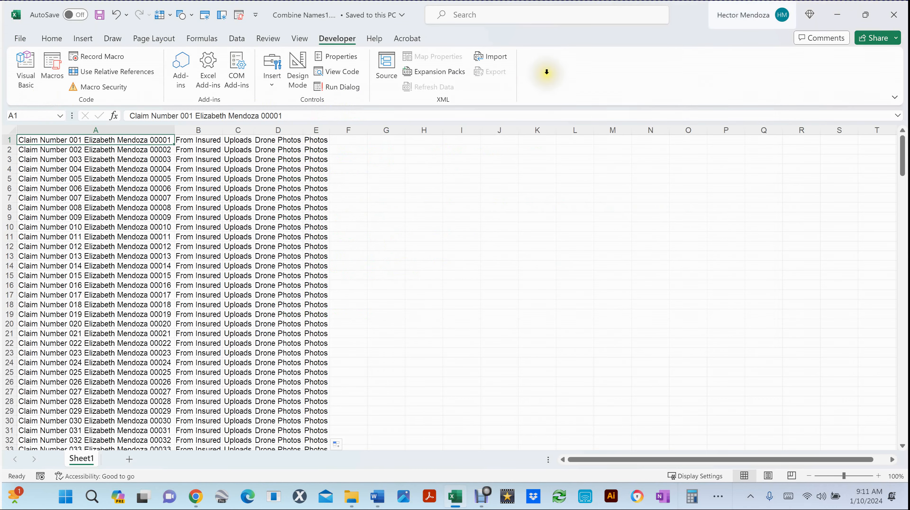
# Limit the macro list to This Workbook and run the CreateFolders macro, checking the Test claims folder in File Explorer before running it
pyautogui.click(53, 67)
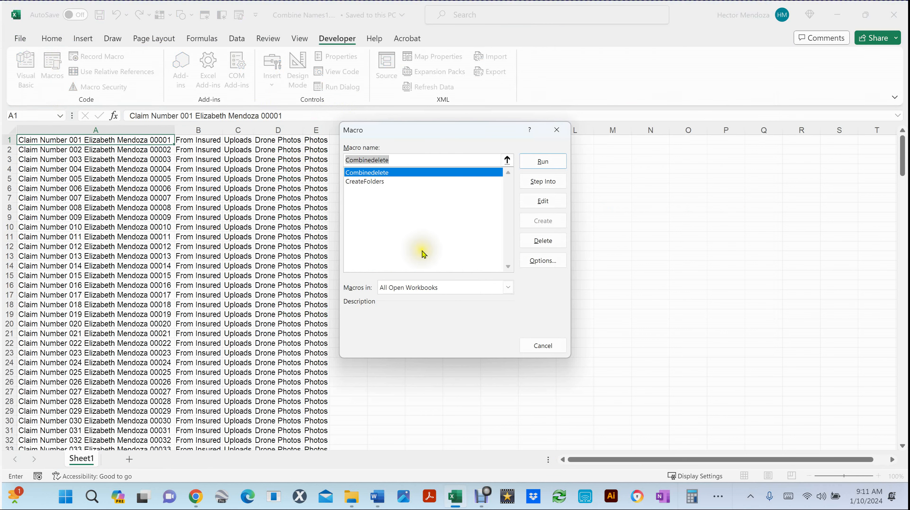
pyautogui.click(462, 290)
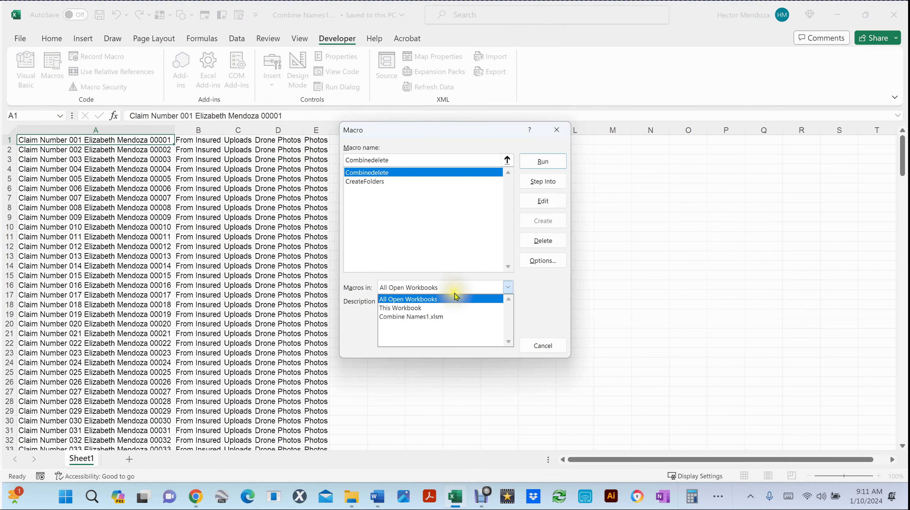
pyautogui.click(428, 310)
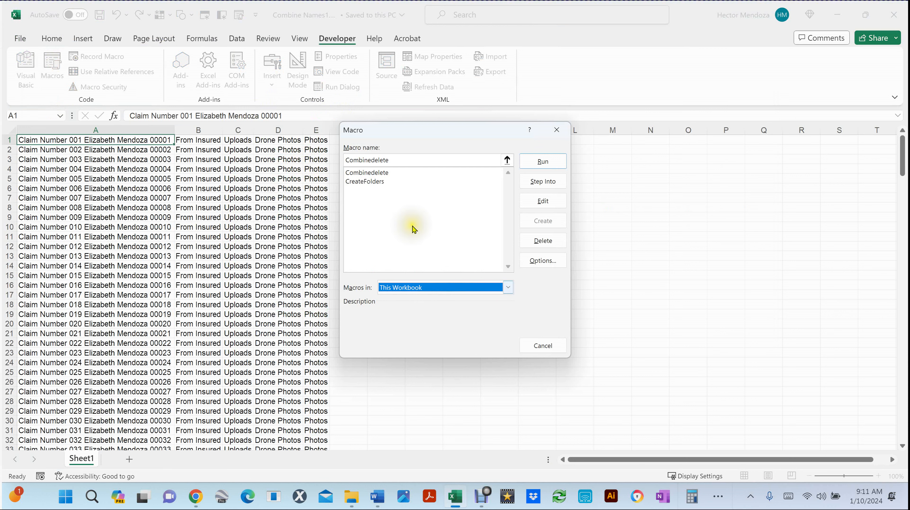
pyautogui.click(368, 185)
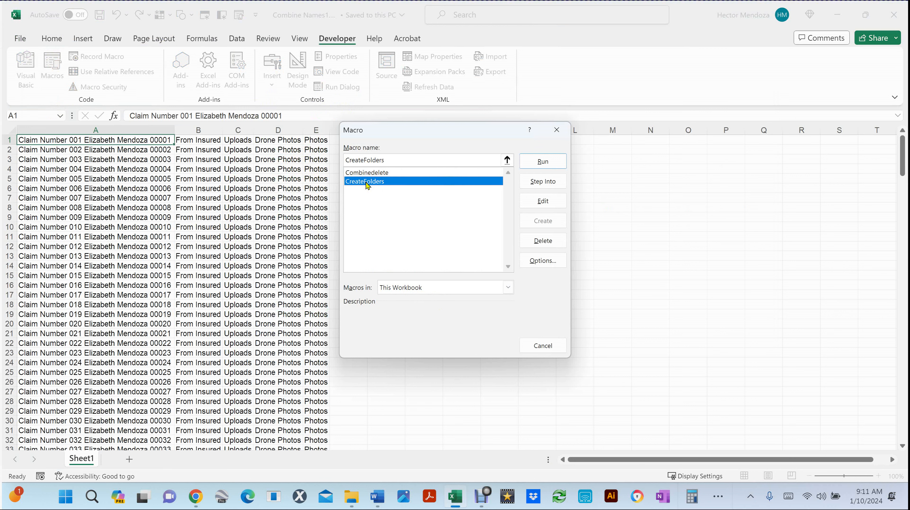
pyautogui.click(358, 499)
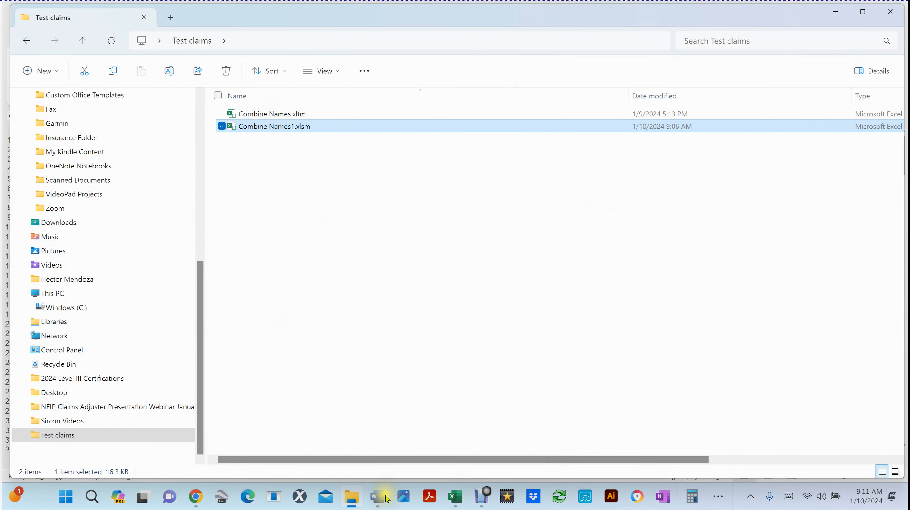
pyautogui.click(455, 500)
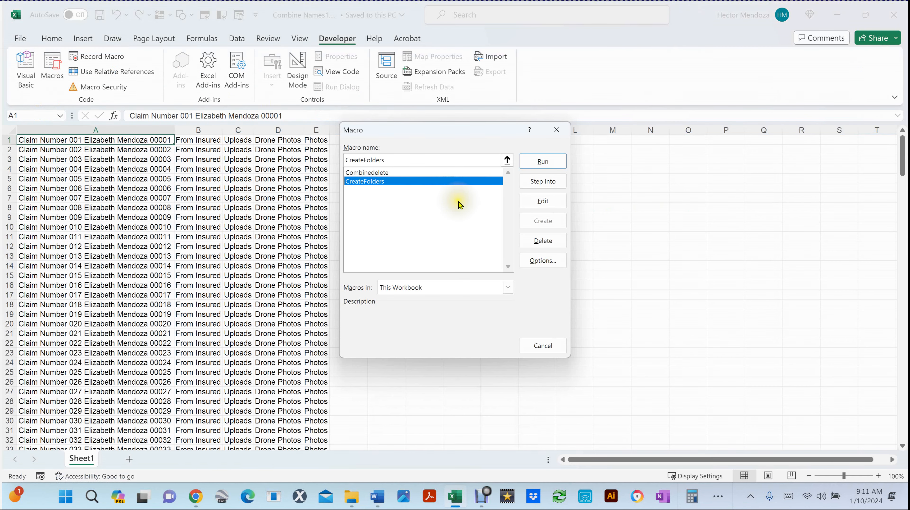
pyautogui.click(543, 163)
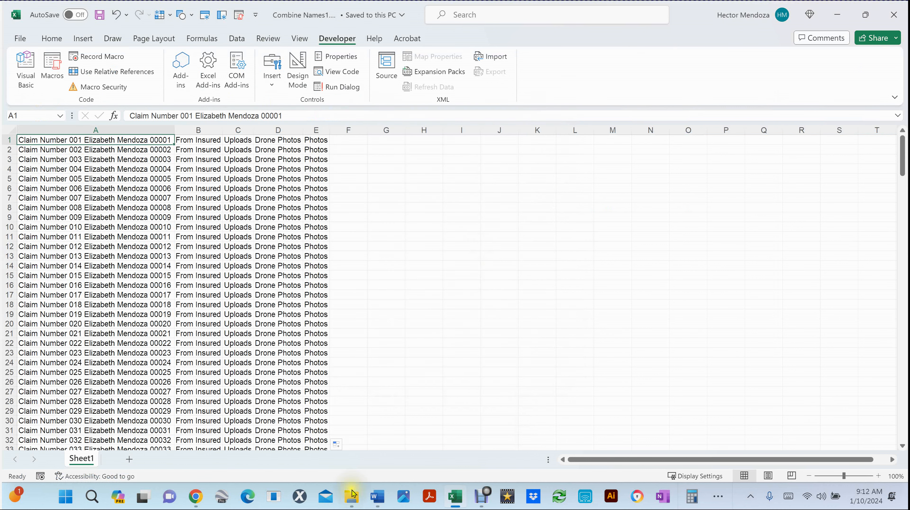
# Switch to File Explorer and inspect the generated claim folders in Test claims and the subfolders inside the first claim folder
pyautogui.click(356, 502)
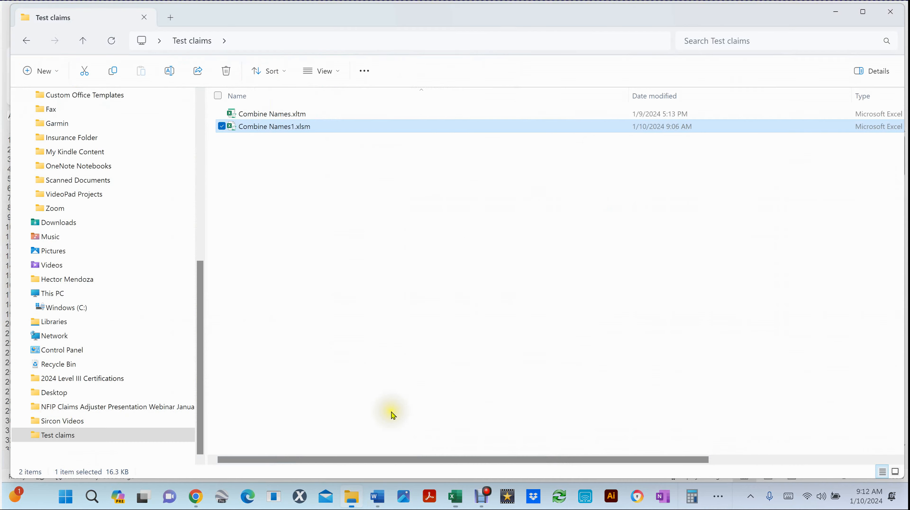
pyautogui.click(386, 331)
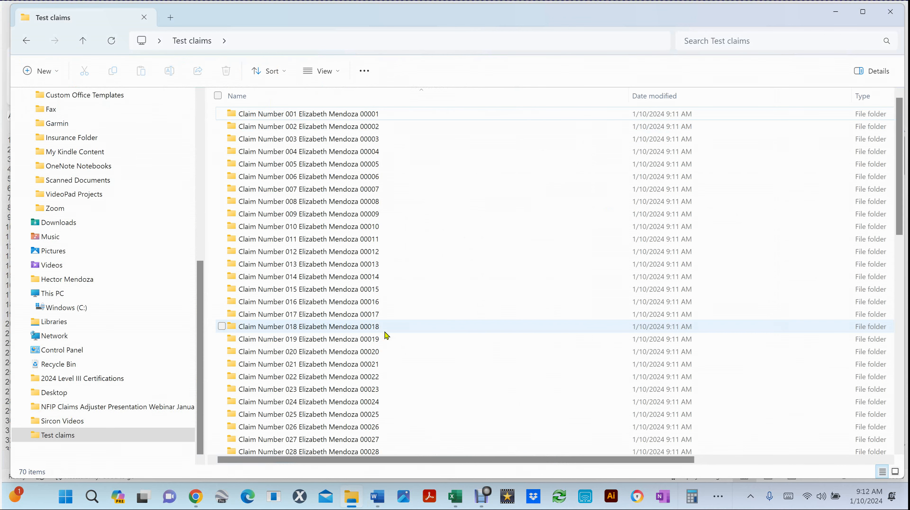
pyautogui.moveTo(413, 249)
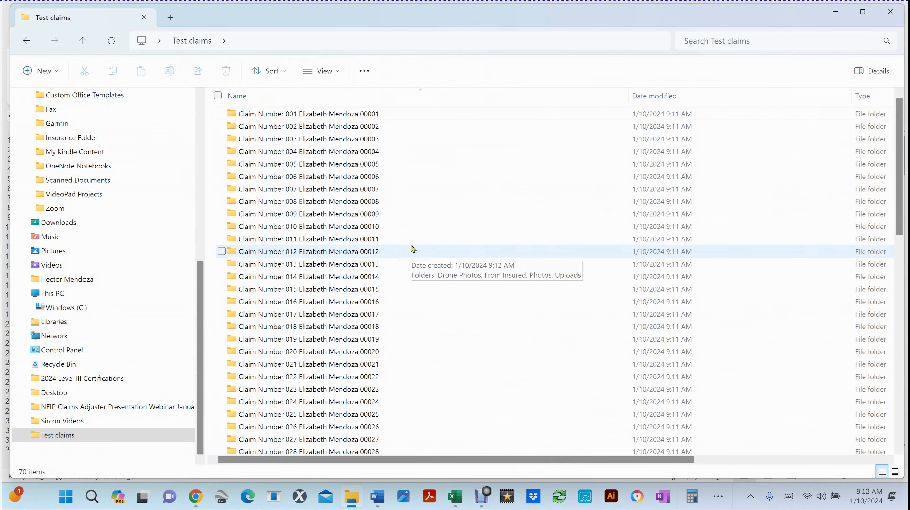
pyautogui.doubleClick(233, 116)
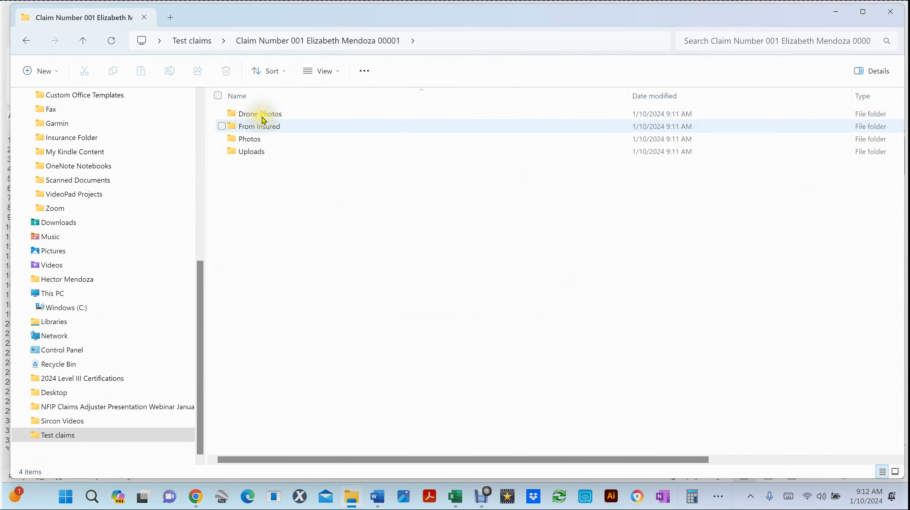
pyautogui.click(262, 117)
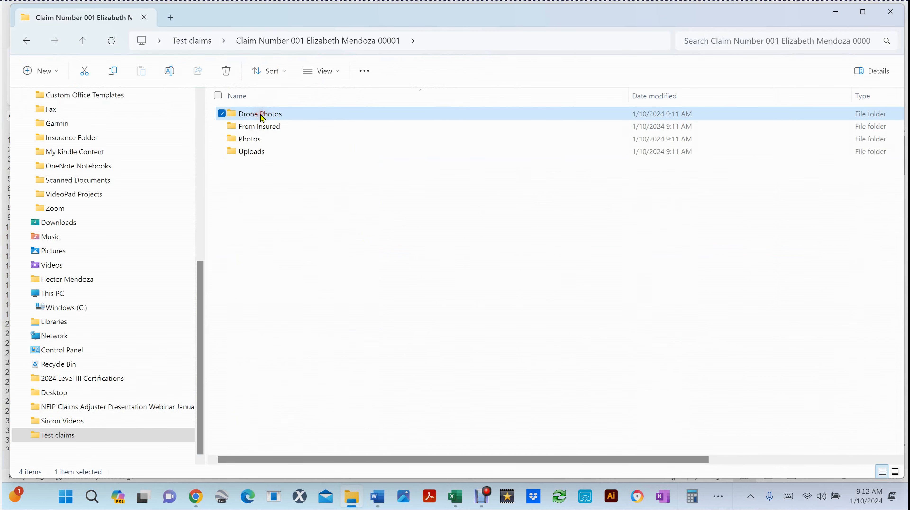
pyautogui.click(258, 128)
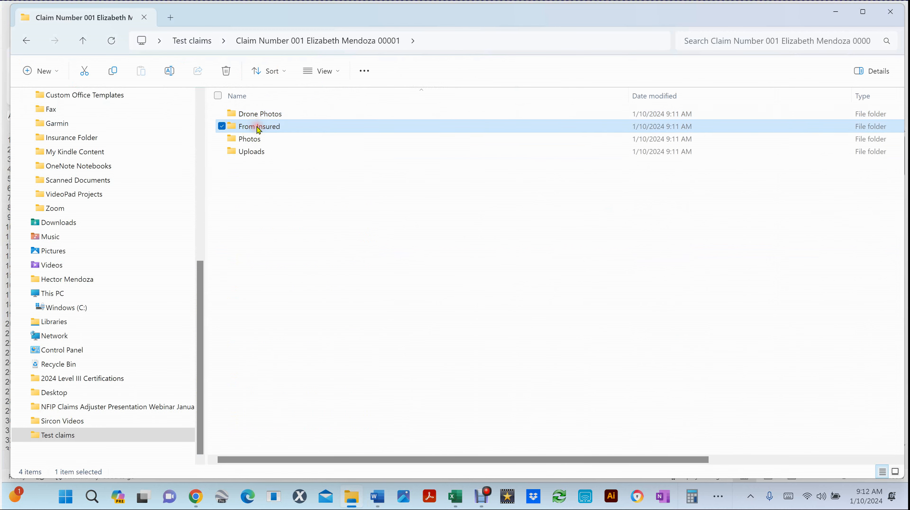
pyautogui.click(253, 143)
pyautogui.click(251, 151)
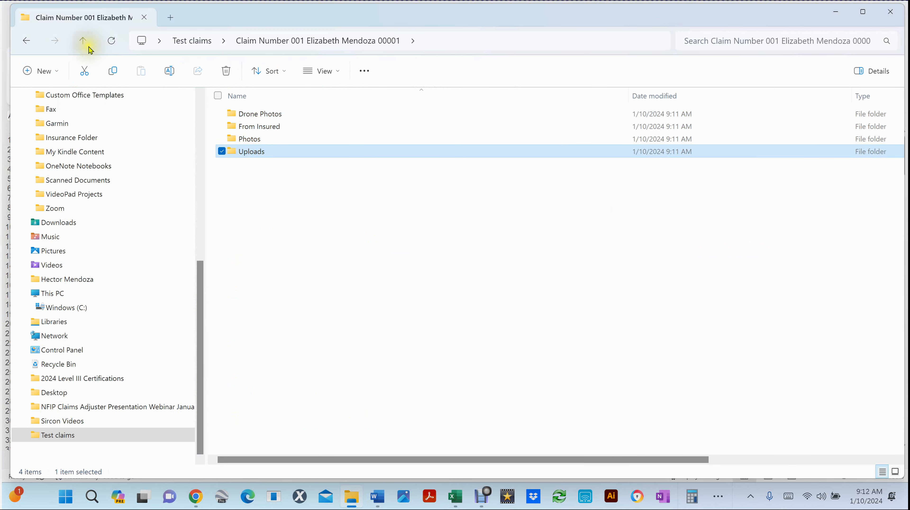
# Check the subfolders inside the twentieth claim folder, and return to the Test claims folder
pyautogui.click(82, 42)
pyautogui.click(257, 354)
pyautogui.doubleClick(257, 356)
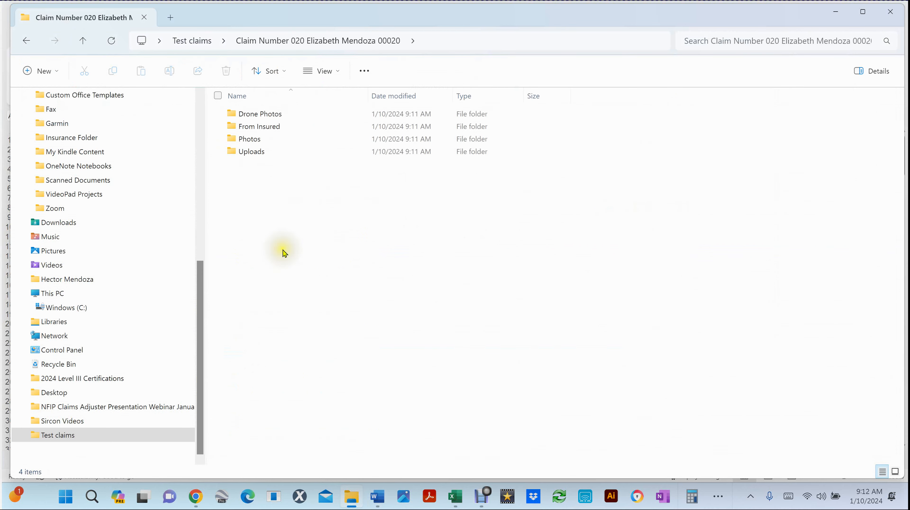
pyautogui.click(82, 40)
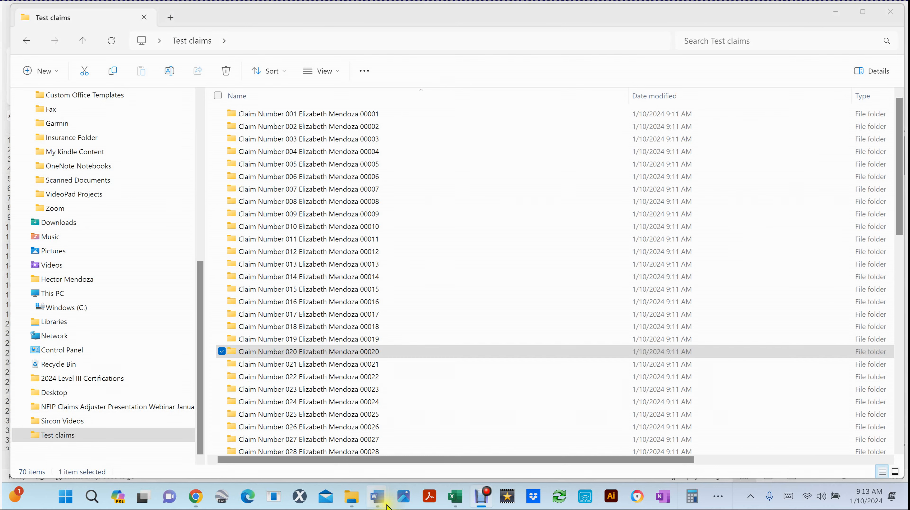
pyautogui.moveTo(482, 497)
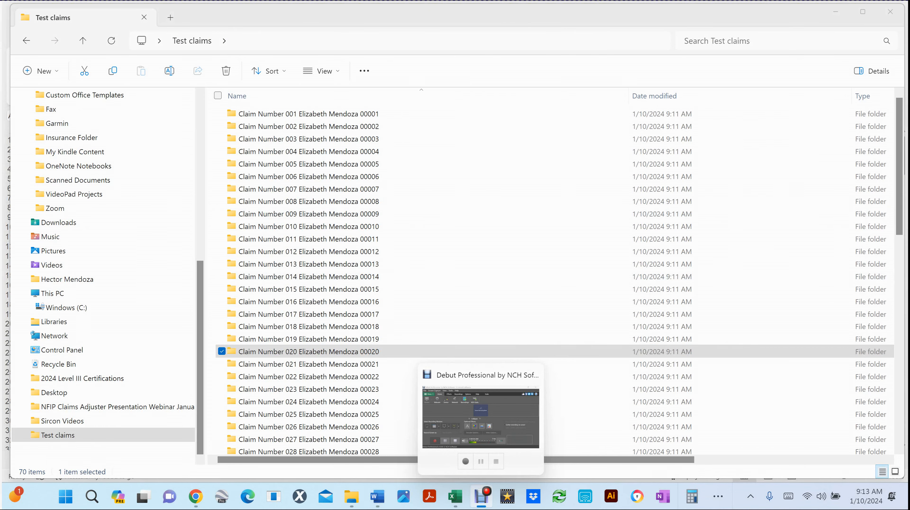
# Switch back to Excel, review the macros stored in this workbook, and dismiss the list without running any
pyautogui.click(459, 500)
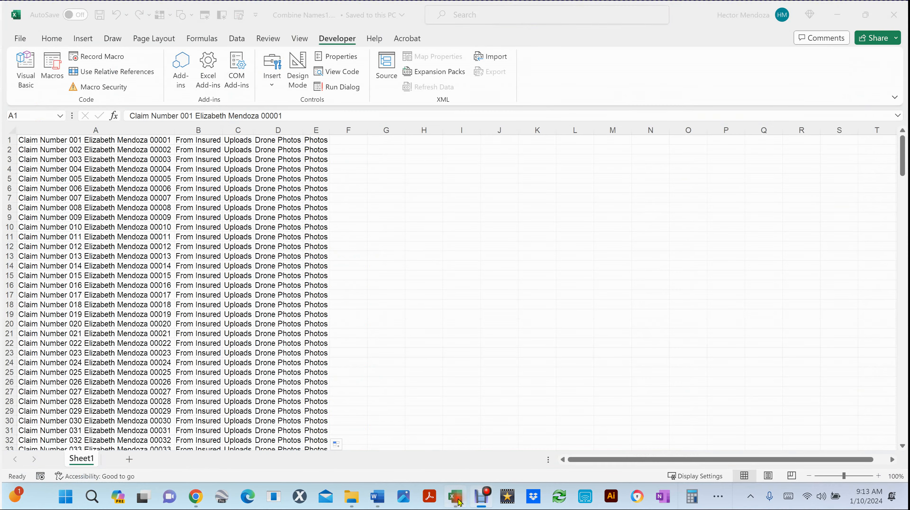
pyautogui.click(55, 62)
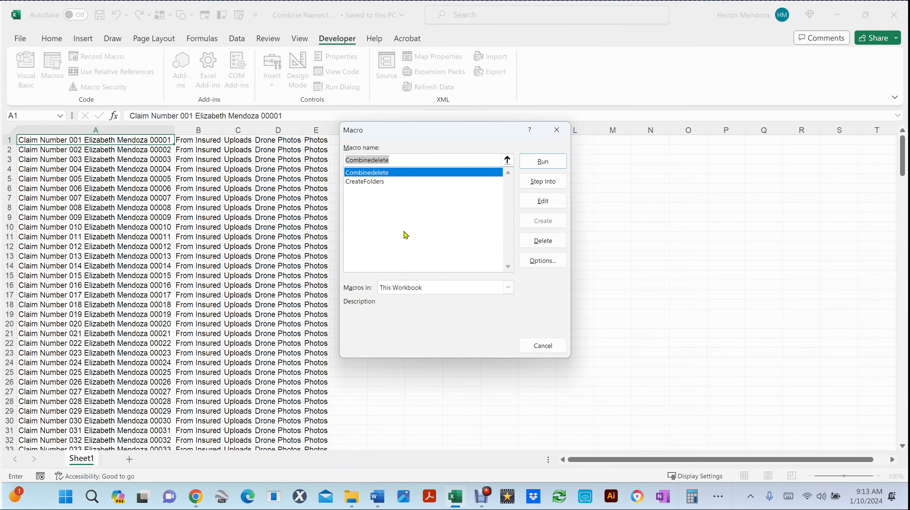
pyautogui.click(537, 346)
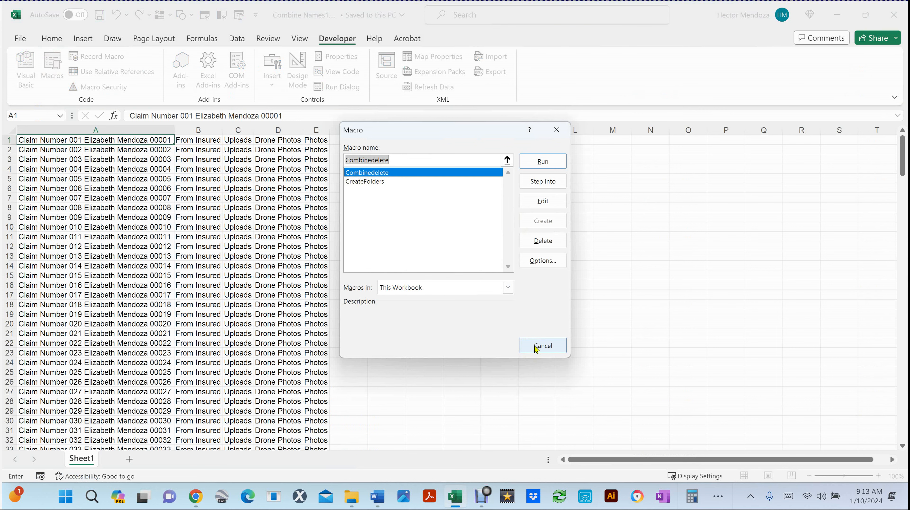
pyautogui.click(537, 349)
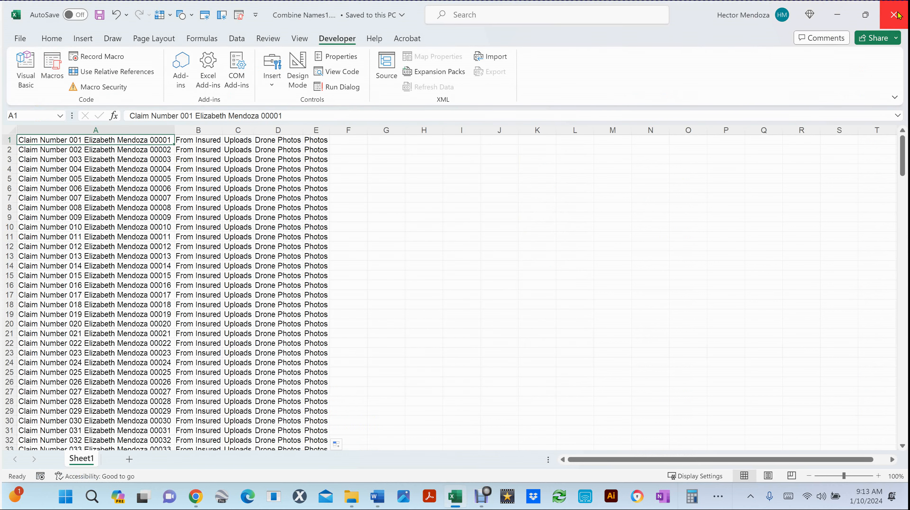
# Close the Combine Names1 workbook and reopen Combine Names1.xlsm from the end of the Test claims folder listing
pyautogui.click(476, 317)
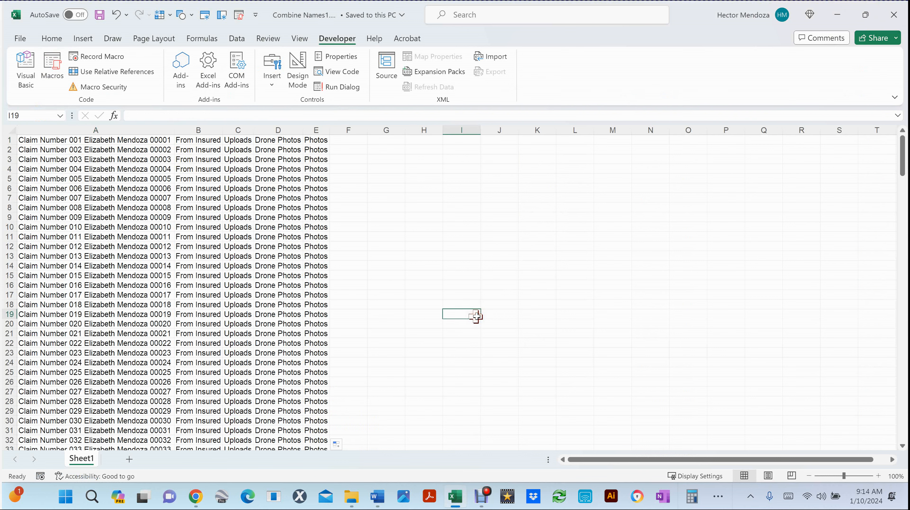
pyautogui.click(894, 15)
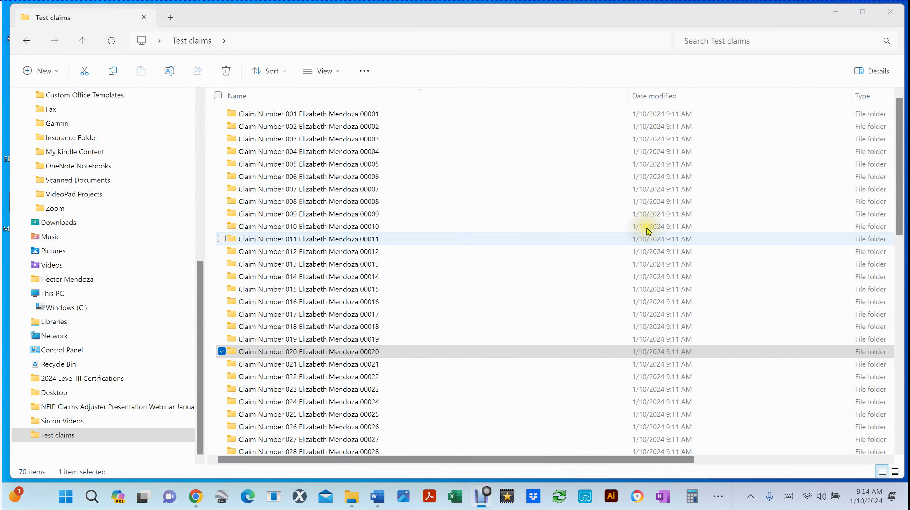
pyautogui.moveTo(900, 175); pyautogui.dragTo(906, 448)
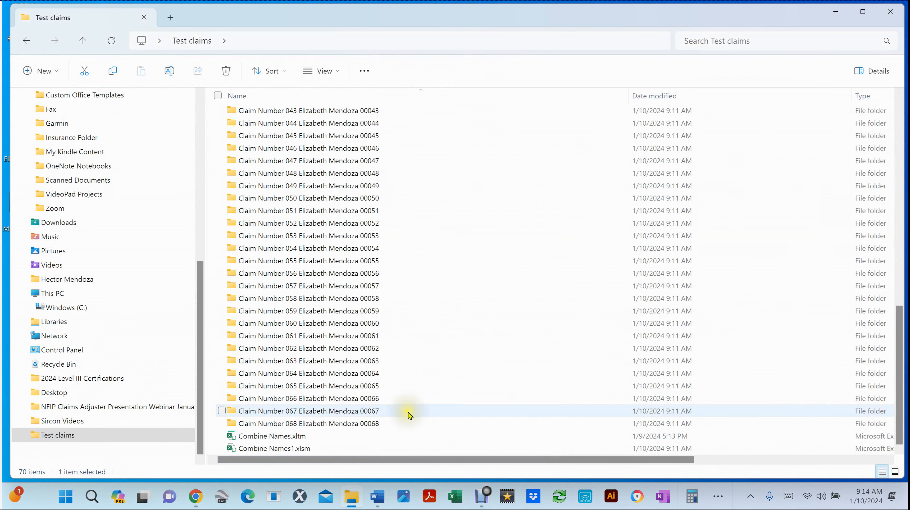
pyautogui.click(252, 449)
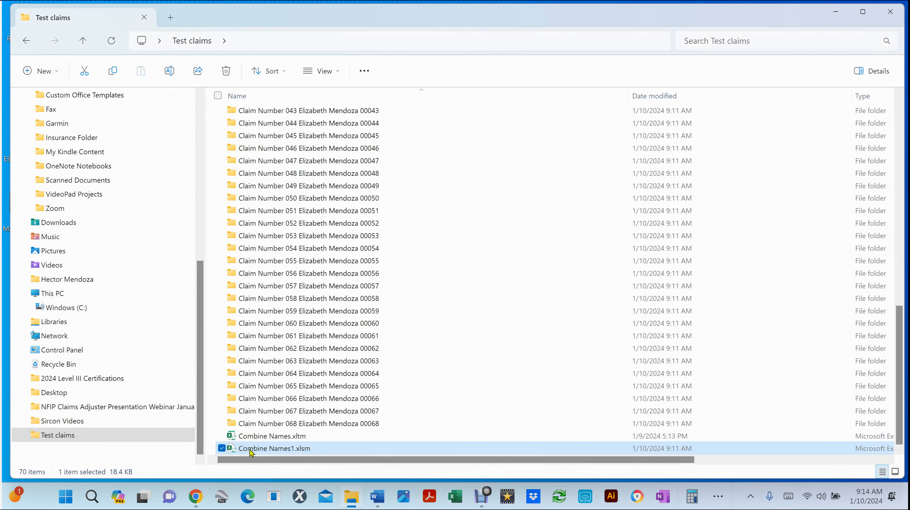
pyautogui.doubleClick(234, 451)
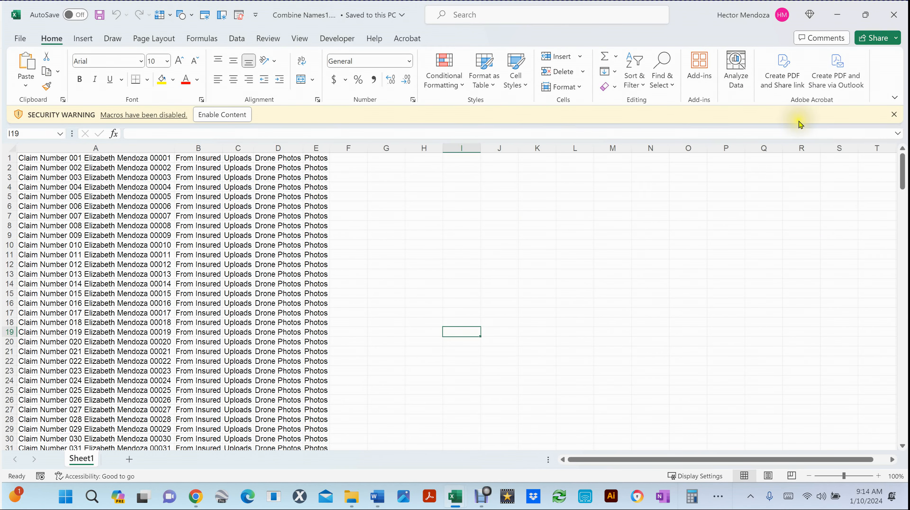
pyautogui.click(838, 14)
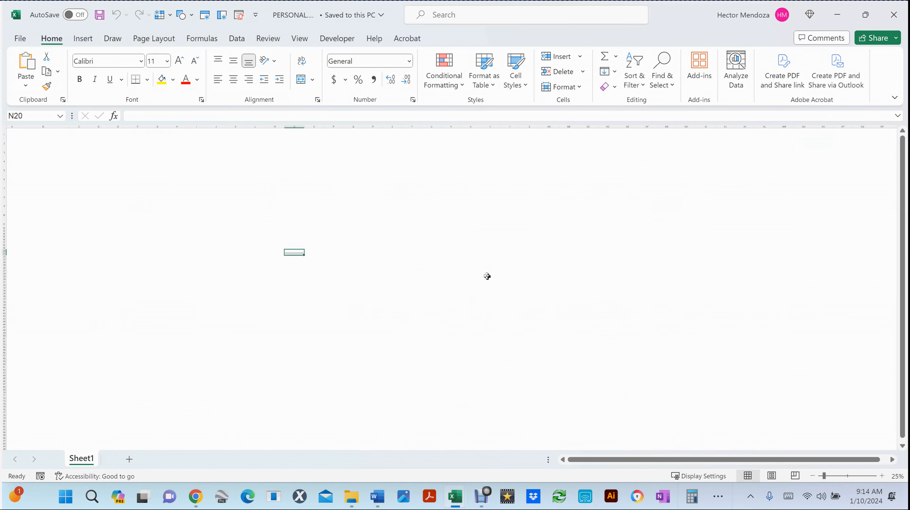
pyautogui.click(270, 293)
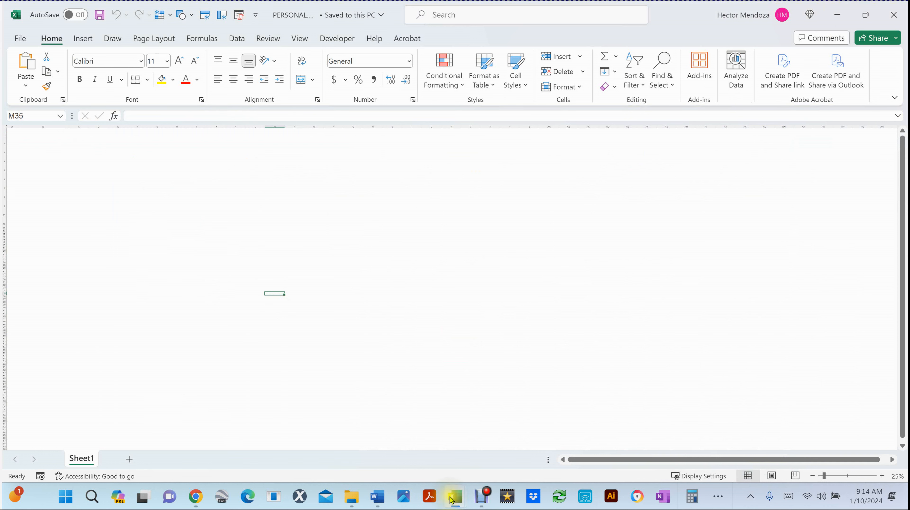
pyautogui.moveTo(453, 500)
pyautogui.click(509, 451)
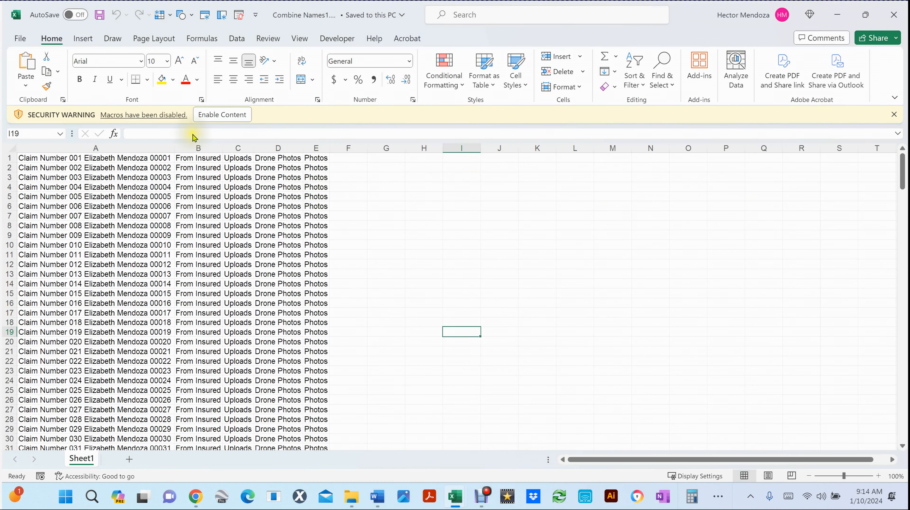
# Enable the macro content in the reopened Combine Names1.xlsm workbook and open the list of available macros
pyautogui.click(237, 114)
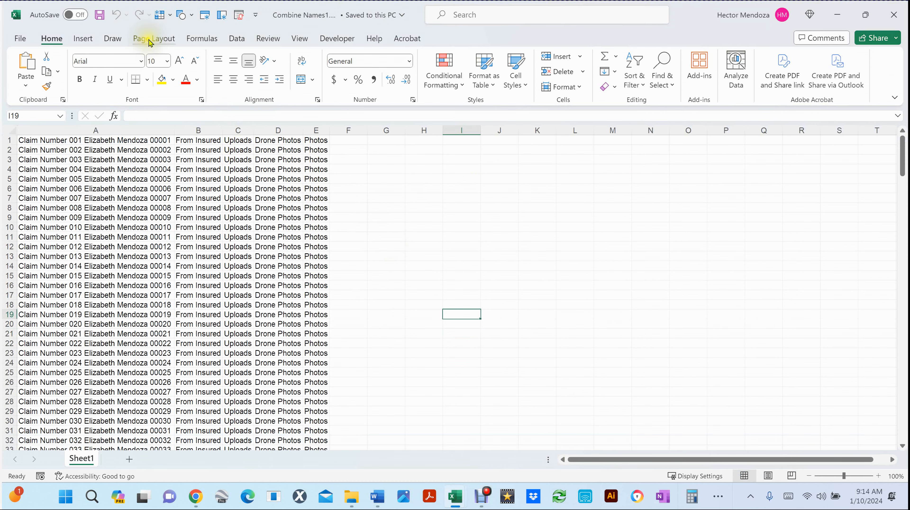
pyautogui.click(336, 40)
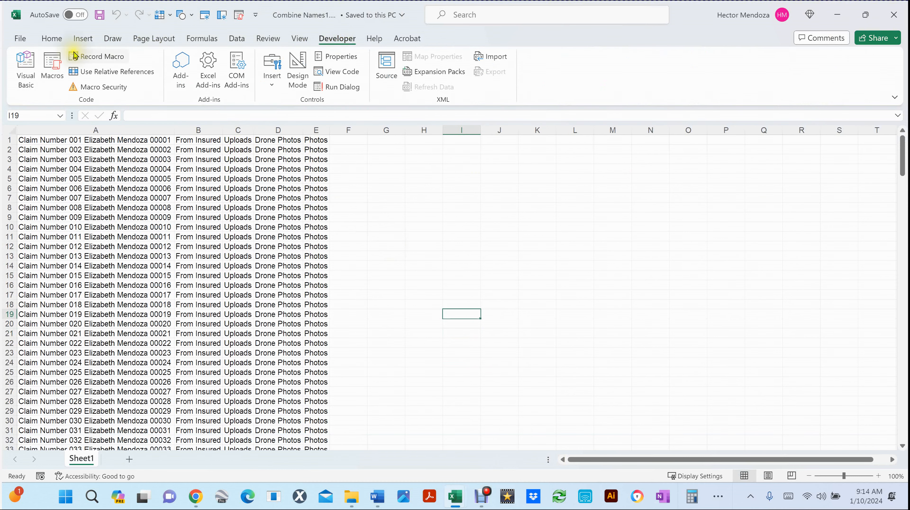
pyautogui.click(53, 65)
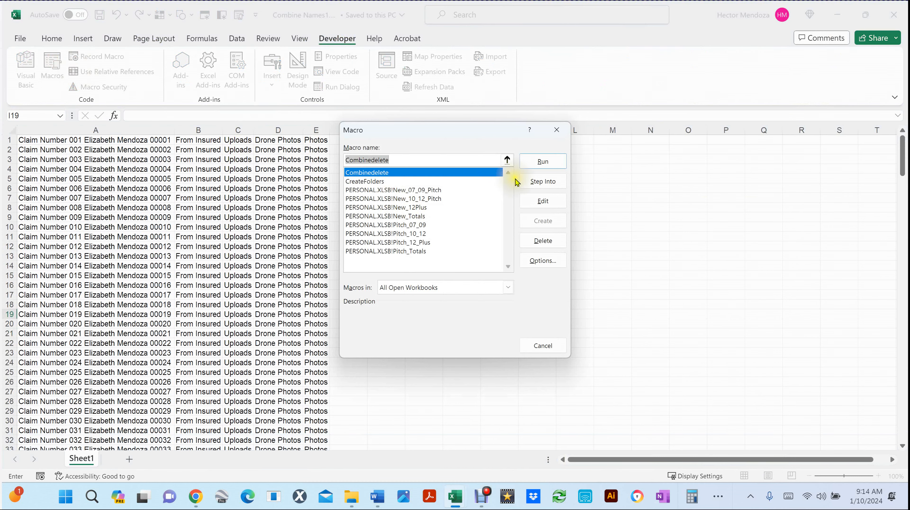